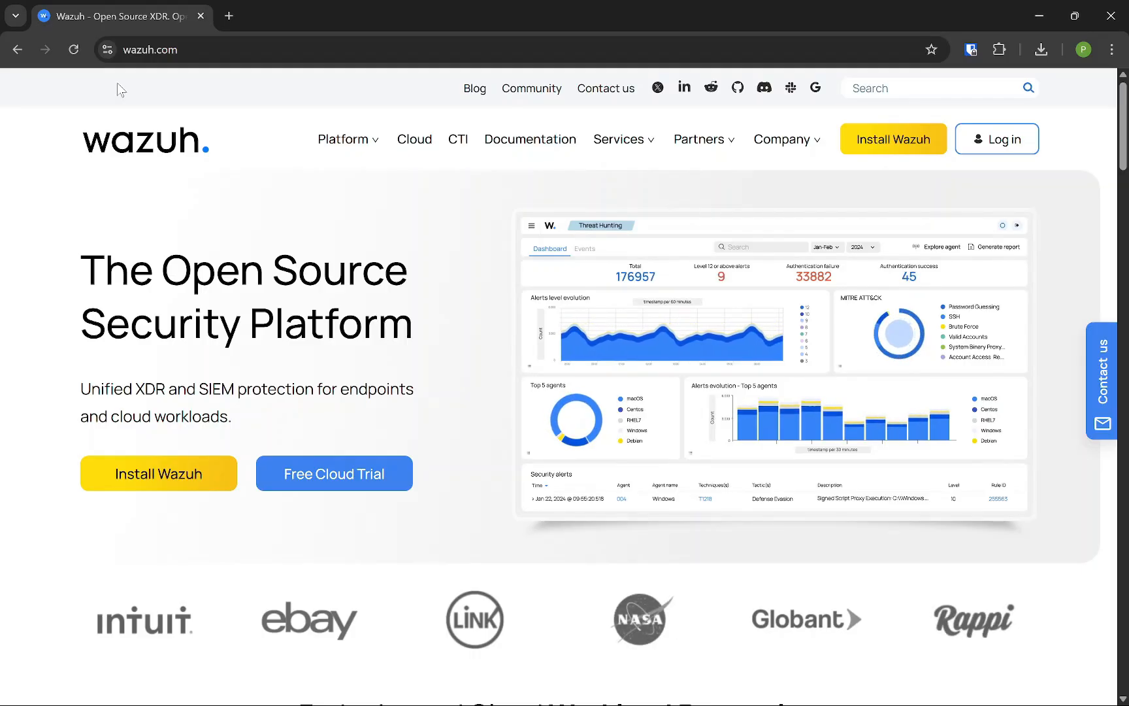
Open the Wazuh documentation's Virtual Machine (OVA) installation guide
left_click(500, 141)
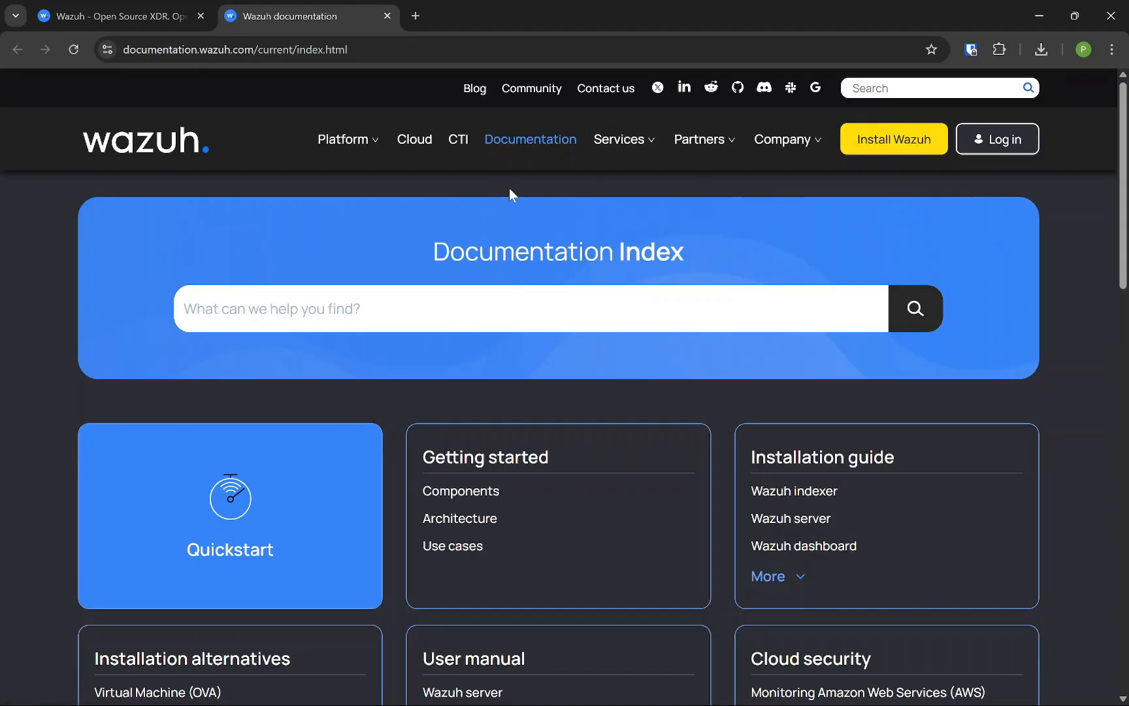
scroll(568, 321, "down", 3)
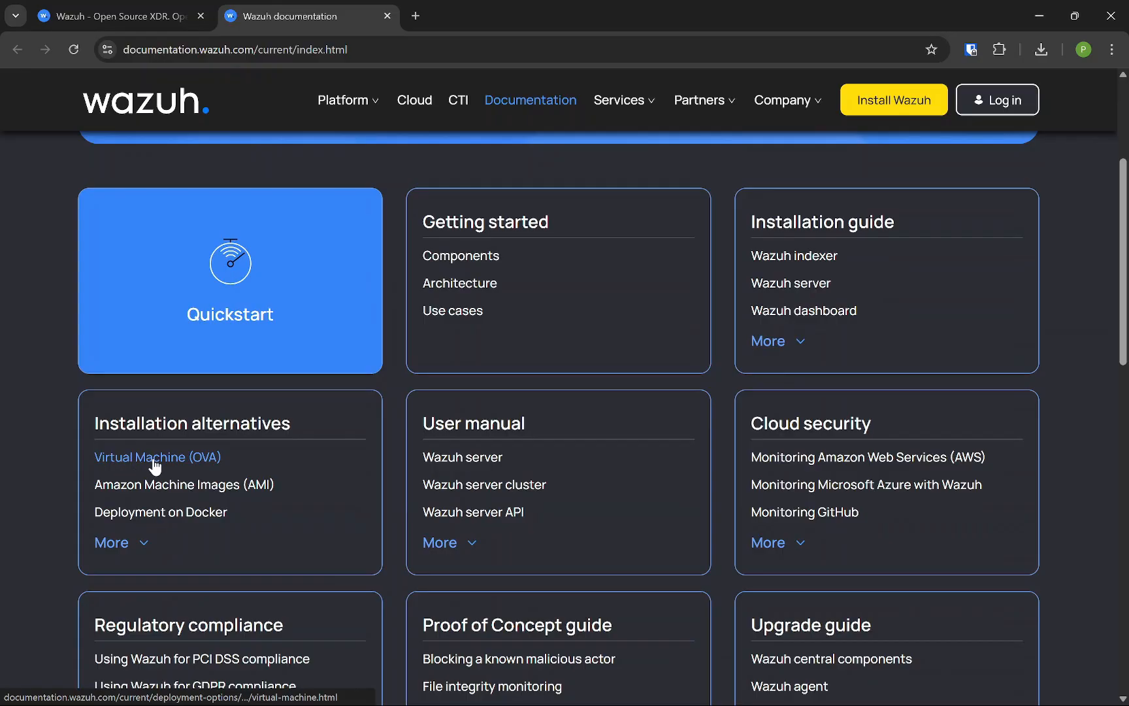
left_click(205, 460)
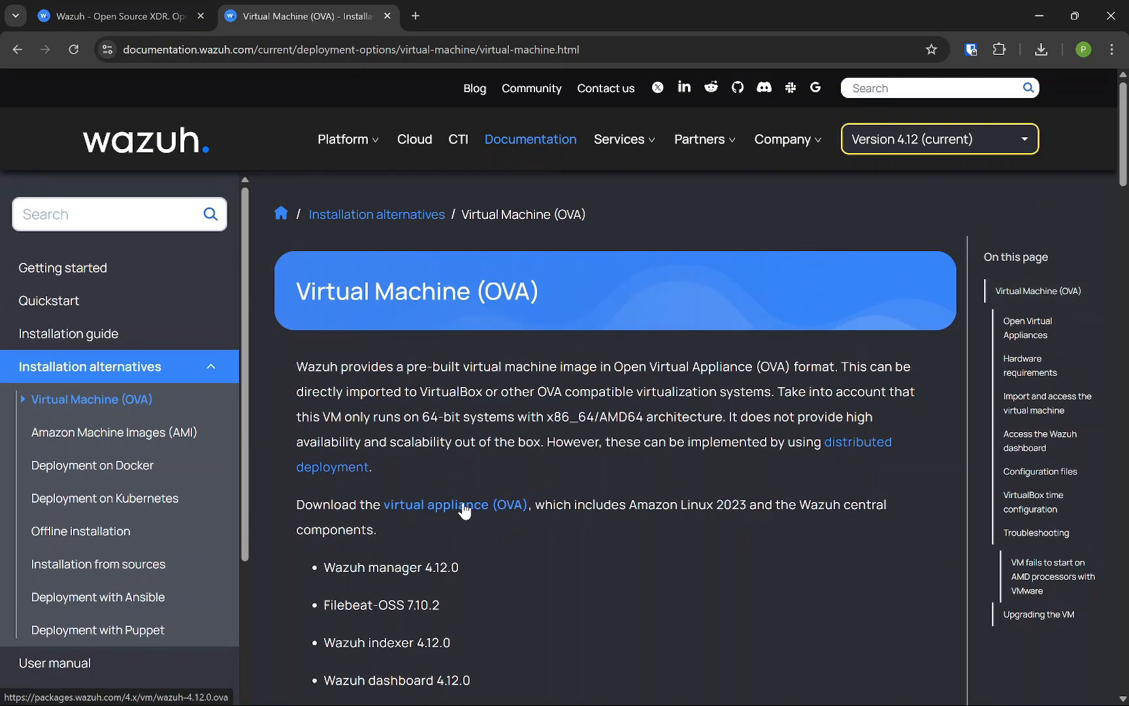
Start downloading the wazuh-4.12.0 OVA virtual appliance, then pause the download
left_click(466, 504)
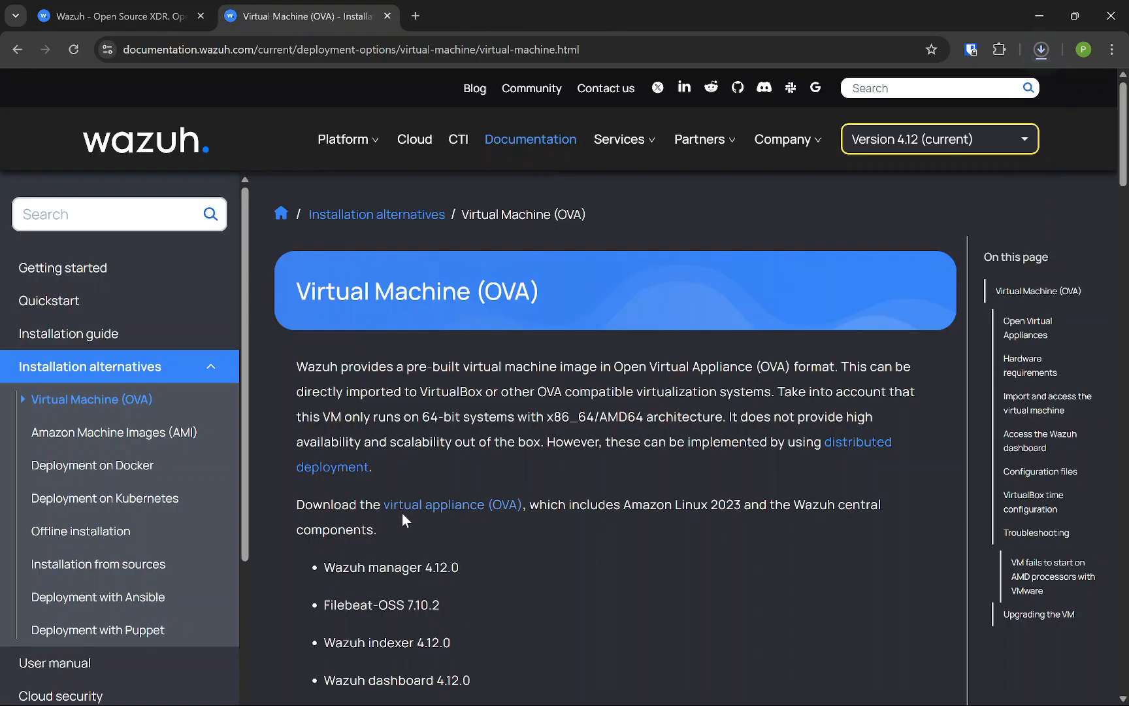
left_click(1034, 56)
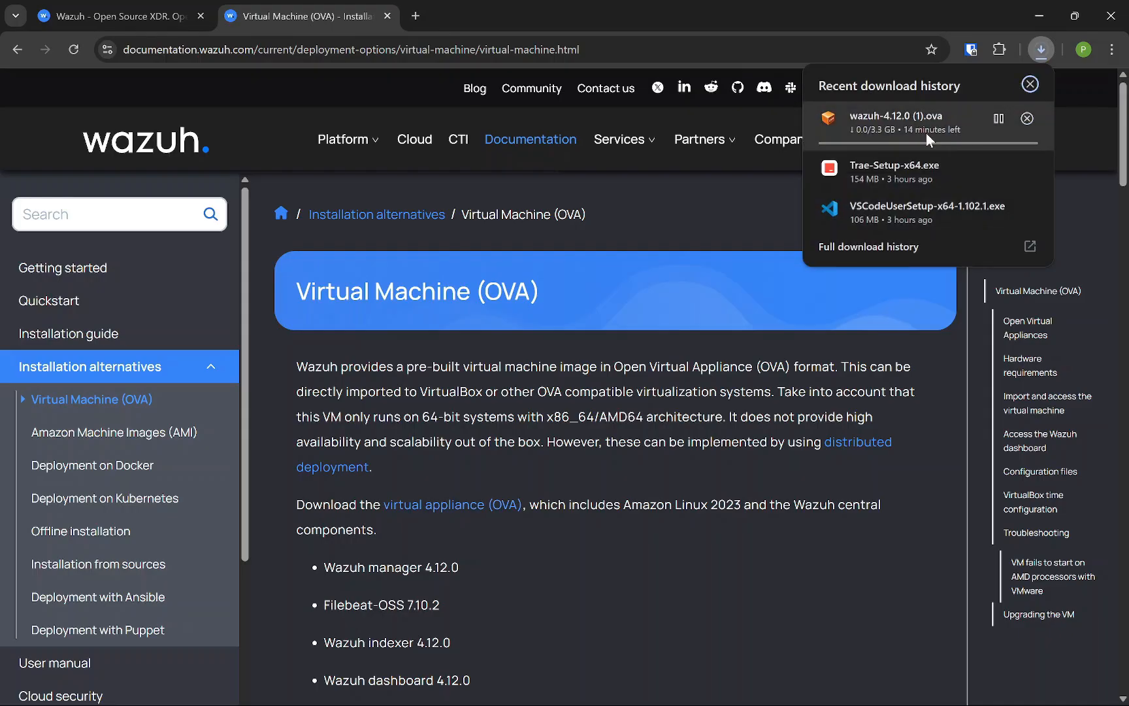
left_click(997, 117)
Confirm the 3.25 GB wazuh-4.12.0 OVA is already in Downloads, then minimize File Explorer
left_click(591, 686)
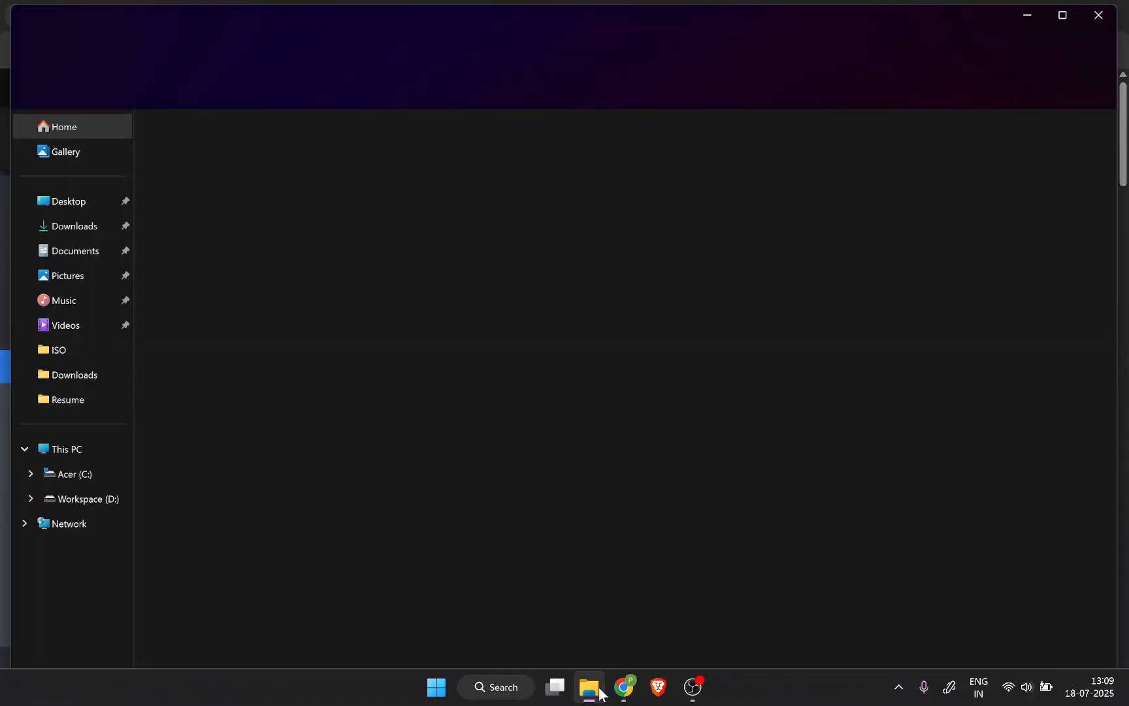
left_click(78, 224)
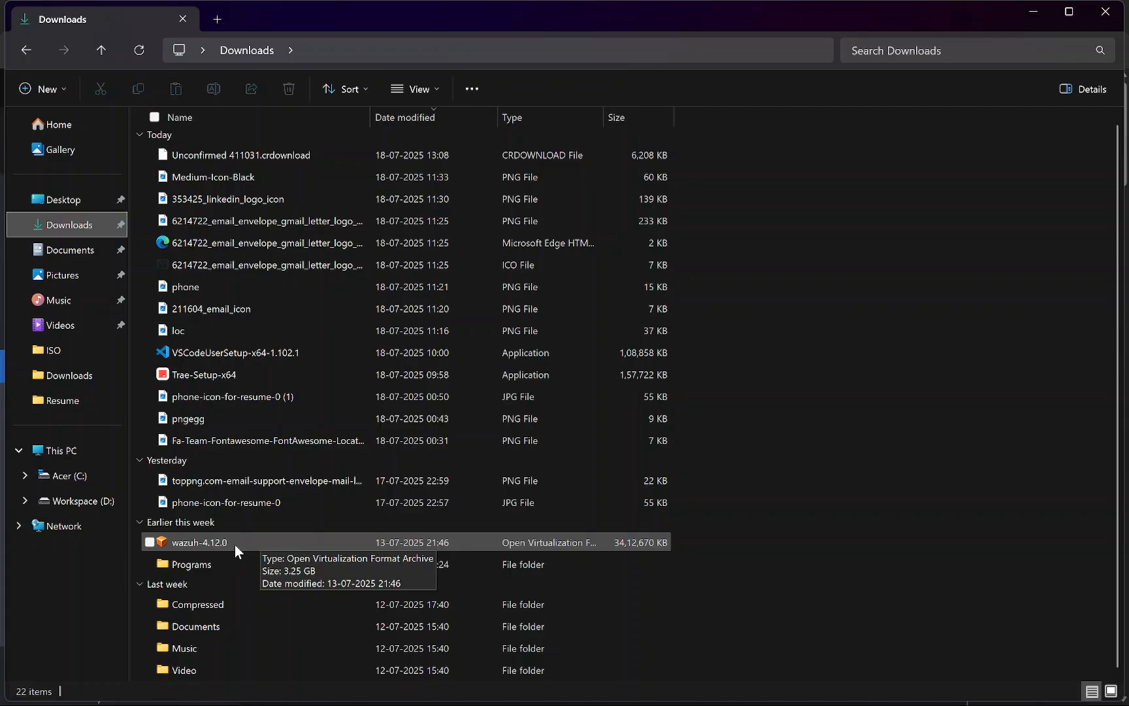
left_click(1039, 7)
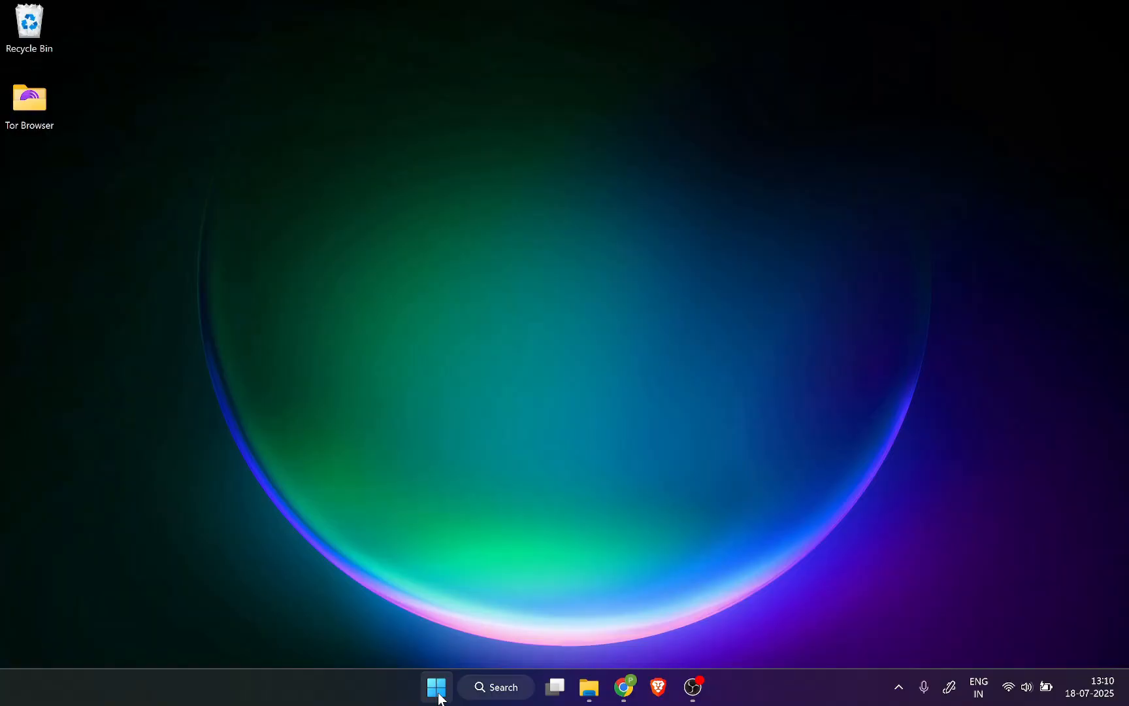
Launch Oracle VirtualBox from the Start menu search using 'vi'
left_click(436, 686)
type("vi")
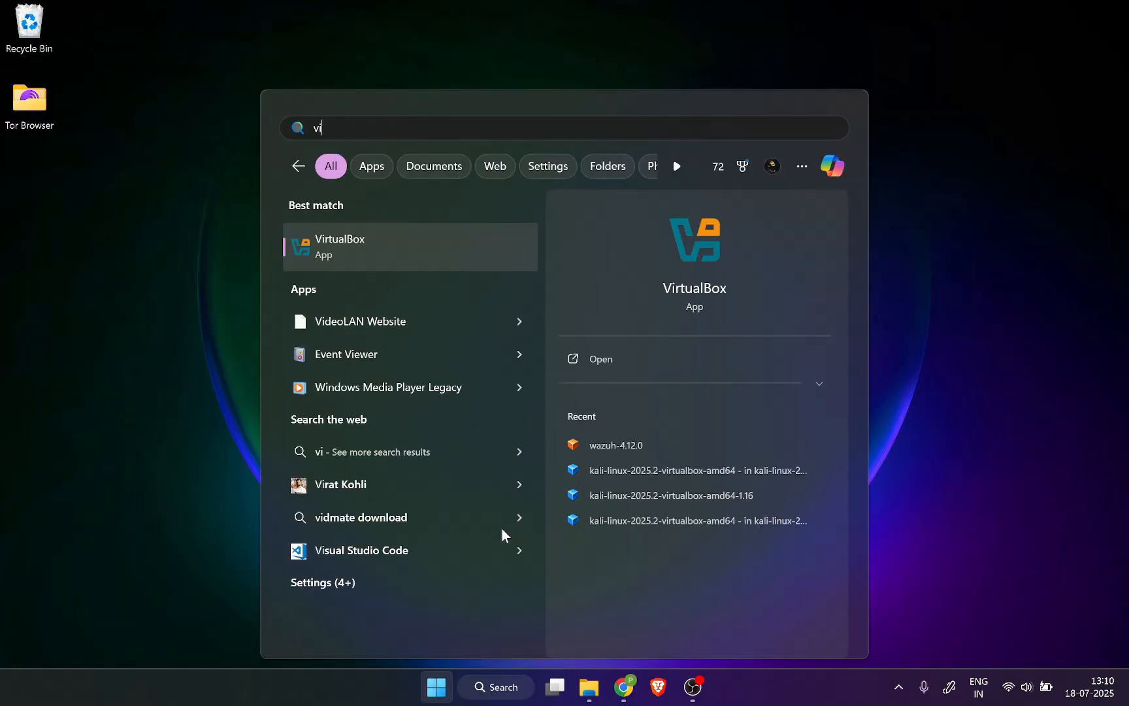
left_click(434, 232)
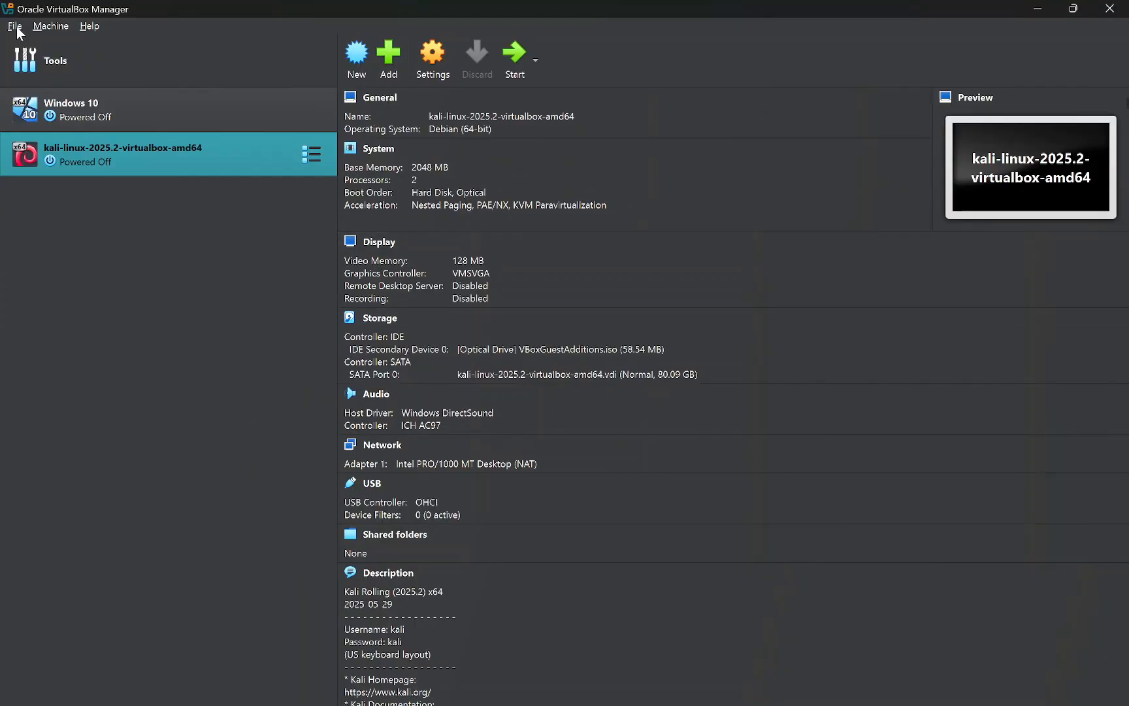
Import Downloads\wazuh-4.12.0.ova with default appliance settings as the Wazuh v4.12.0 OVA machine
left_click(16, 28)
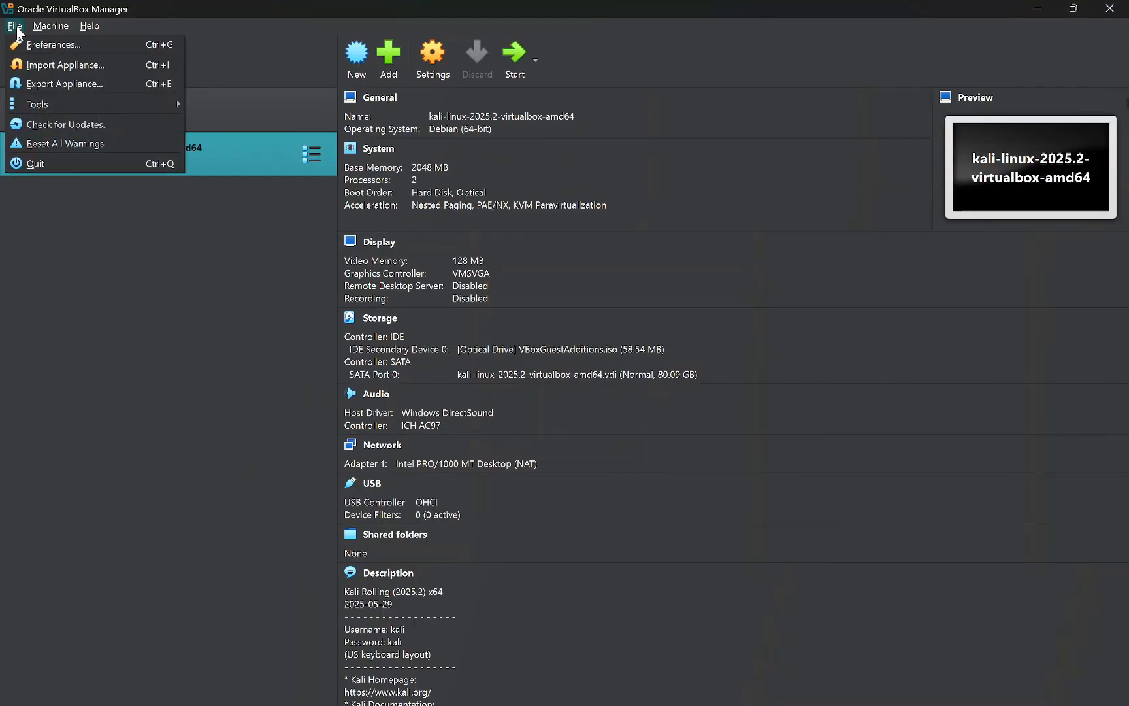
left_click(56, 73)
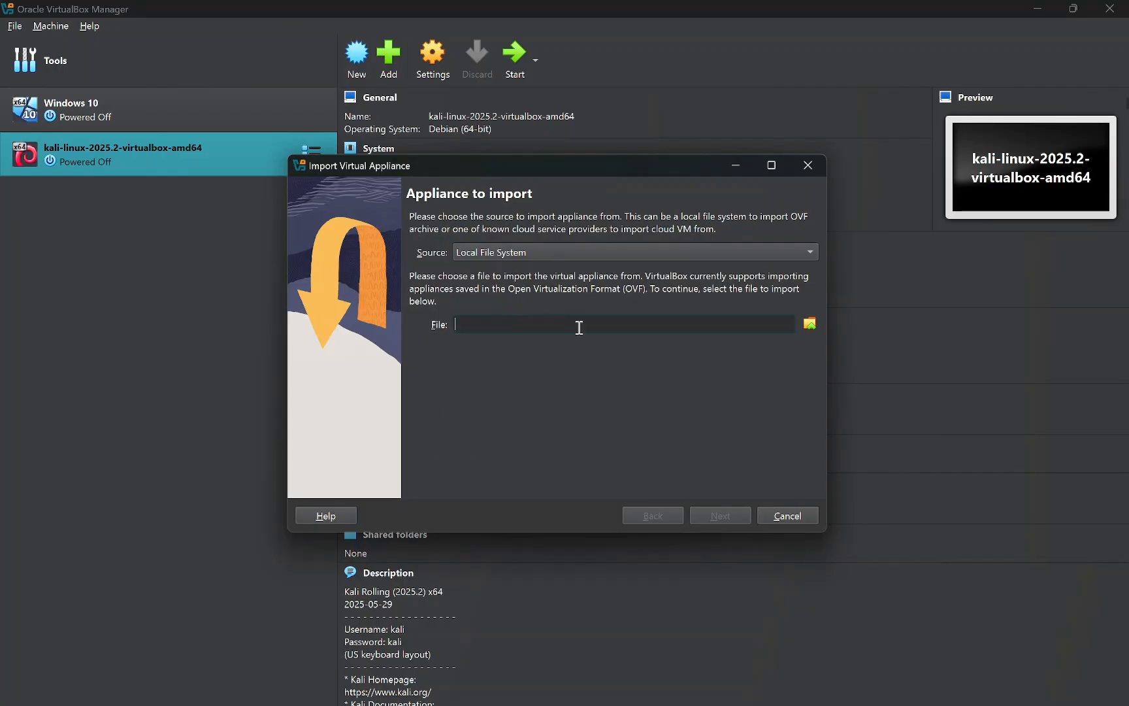
left_click(809, 324)
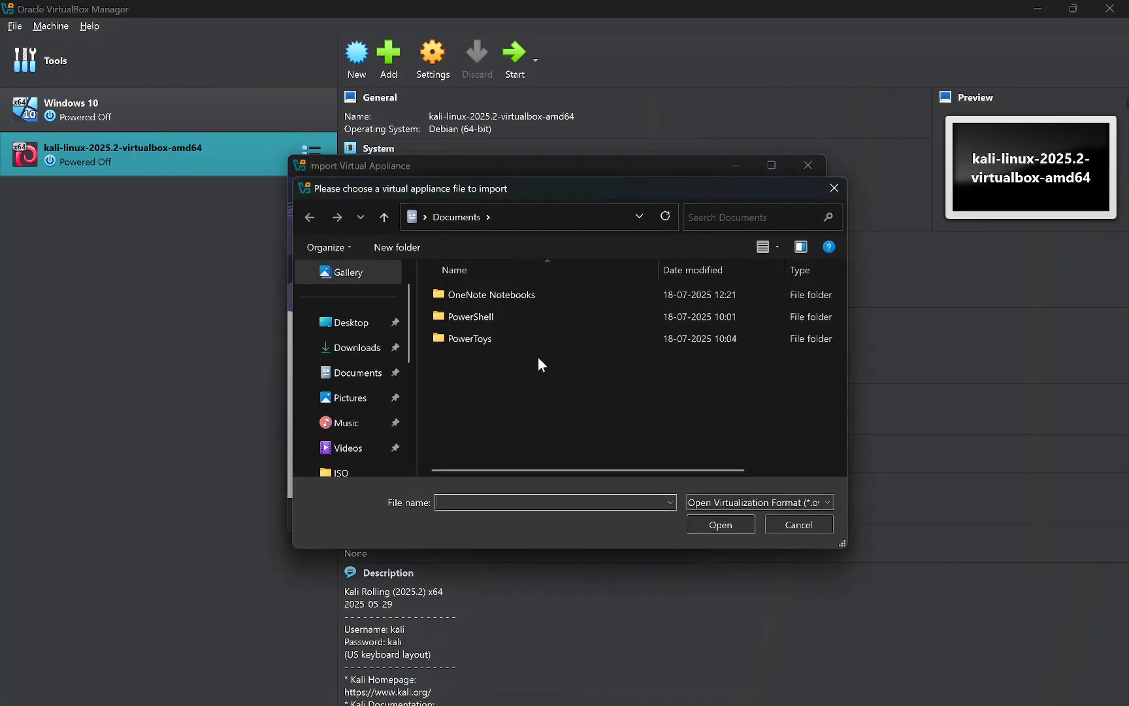
left_click(371, 352)
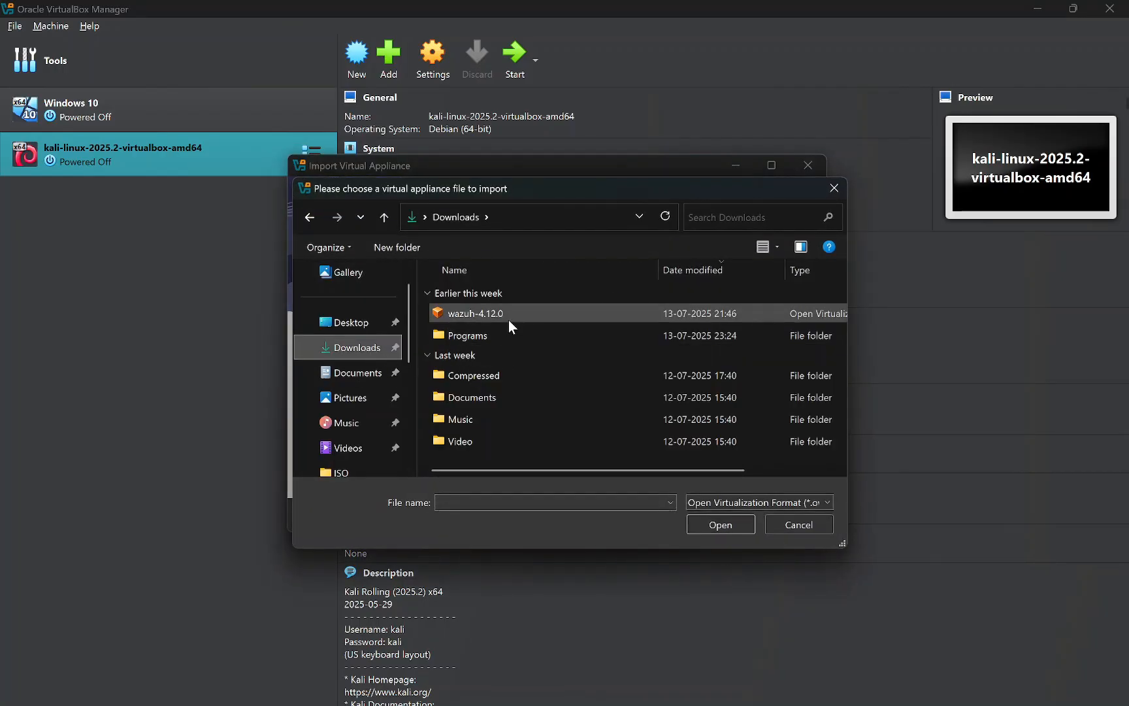
left_click(508, 318)
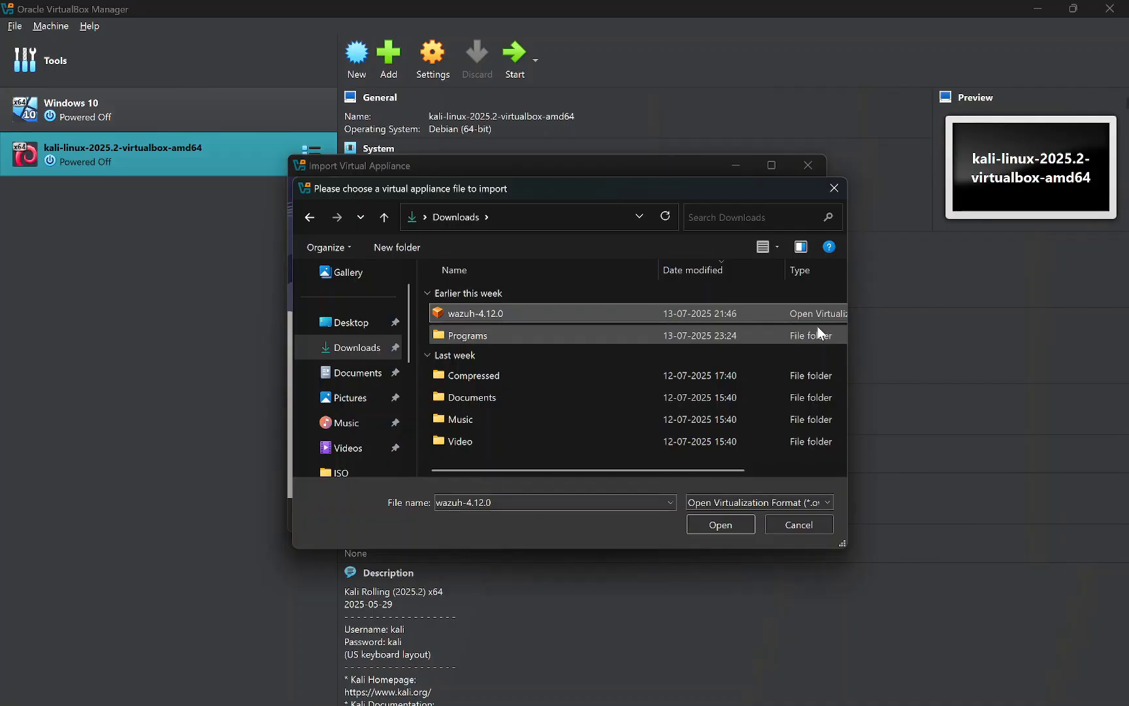
left_click(736, 528)
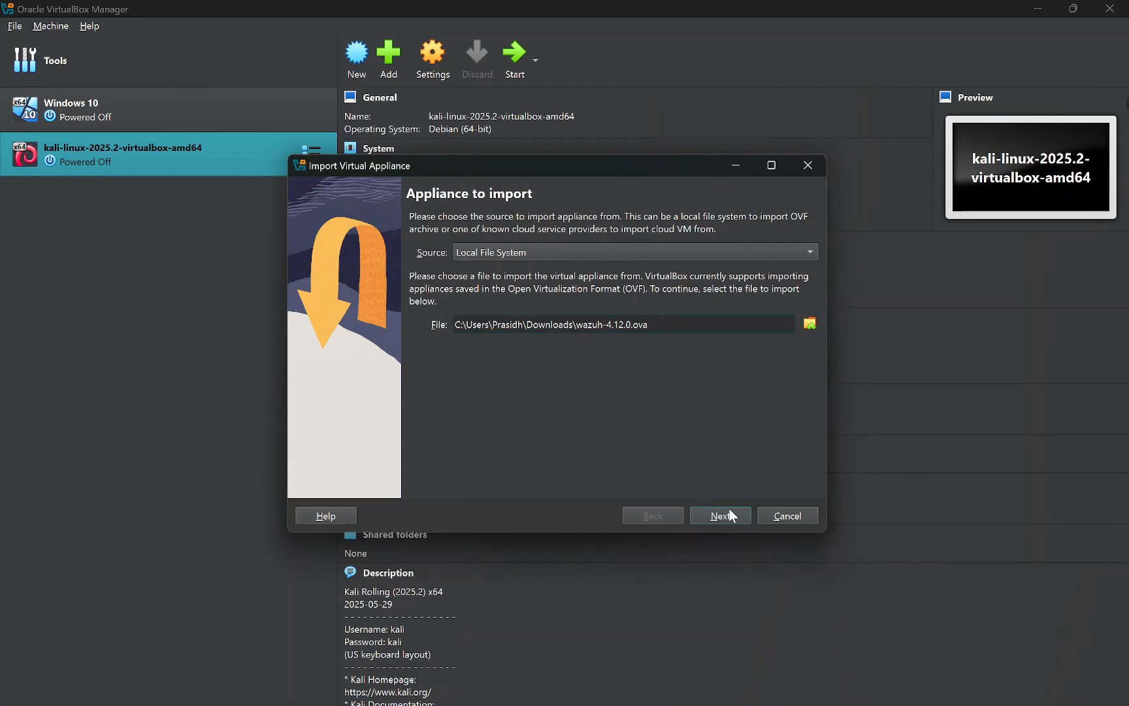
left_click(729, 513)
left_click(714, 515)
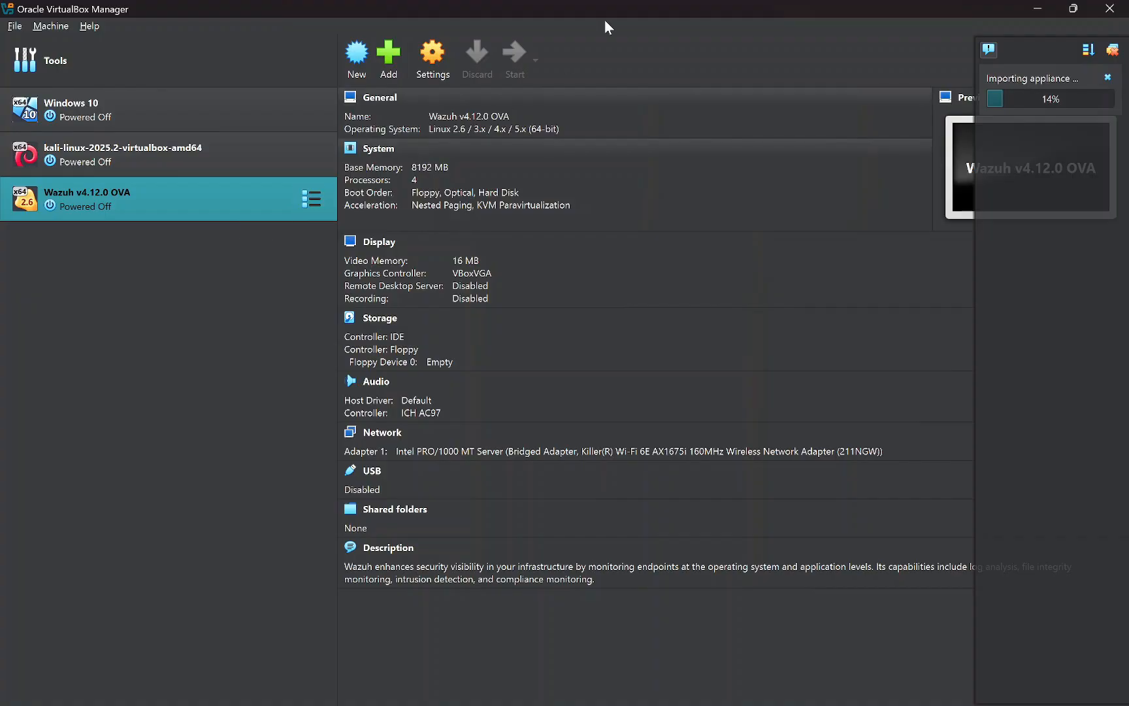
Keep the Wazuh VM's Adapter 1 attached as Bridged Adapter over Wi-Fi and save
left_click(421, 72)
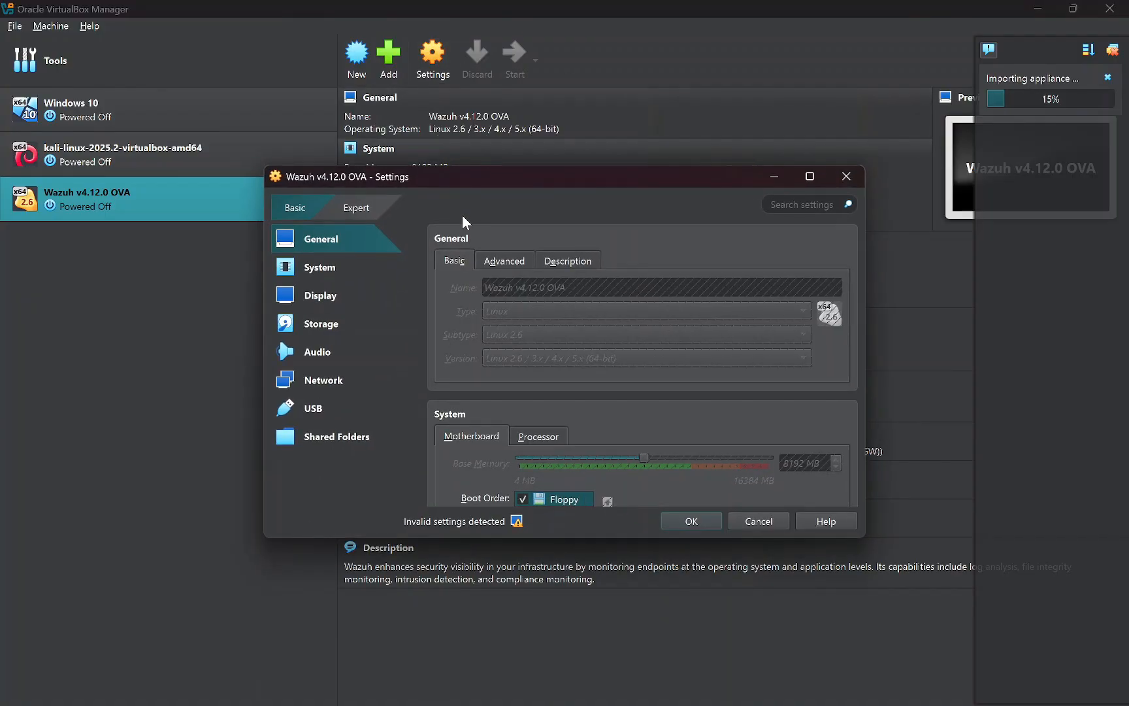
left_click(322, 380)
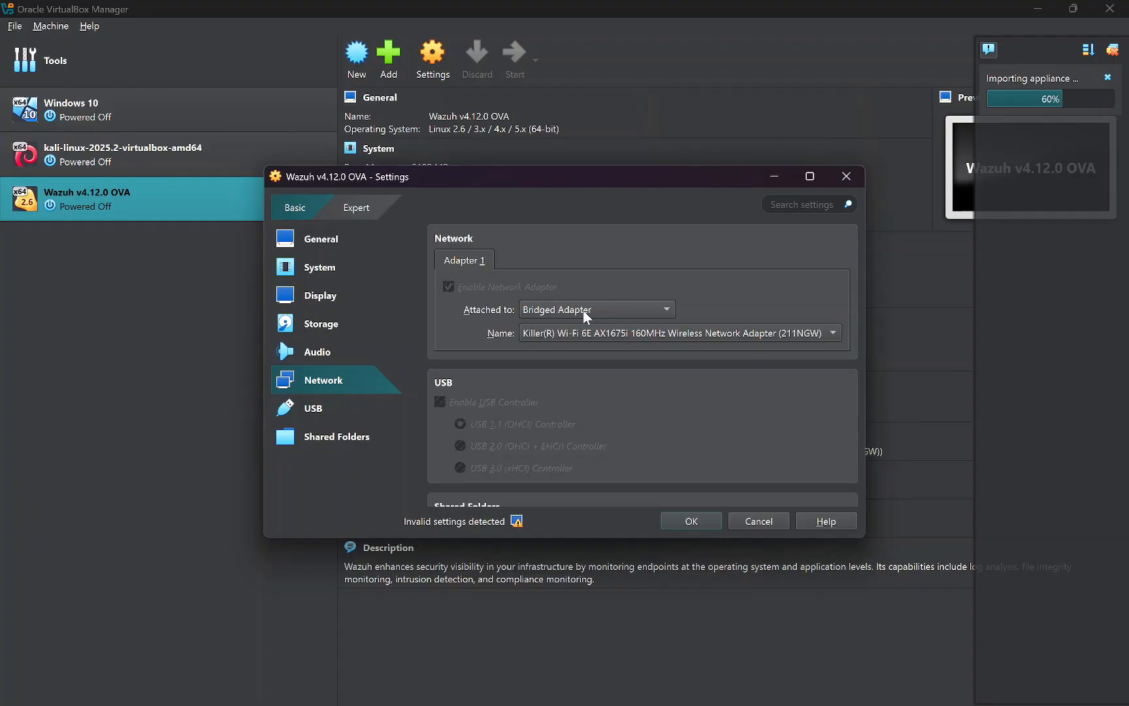
left_click(692, 520)
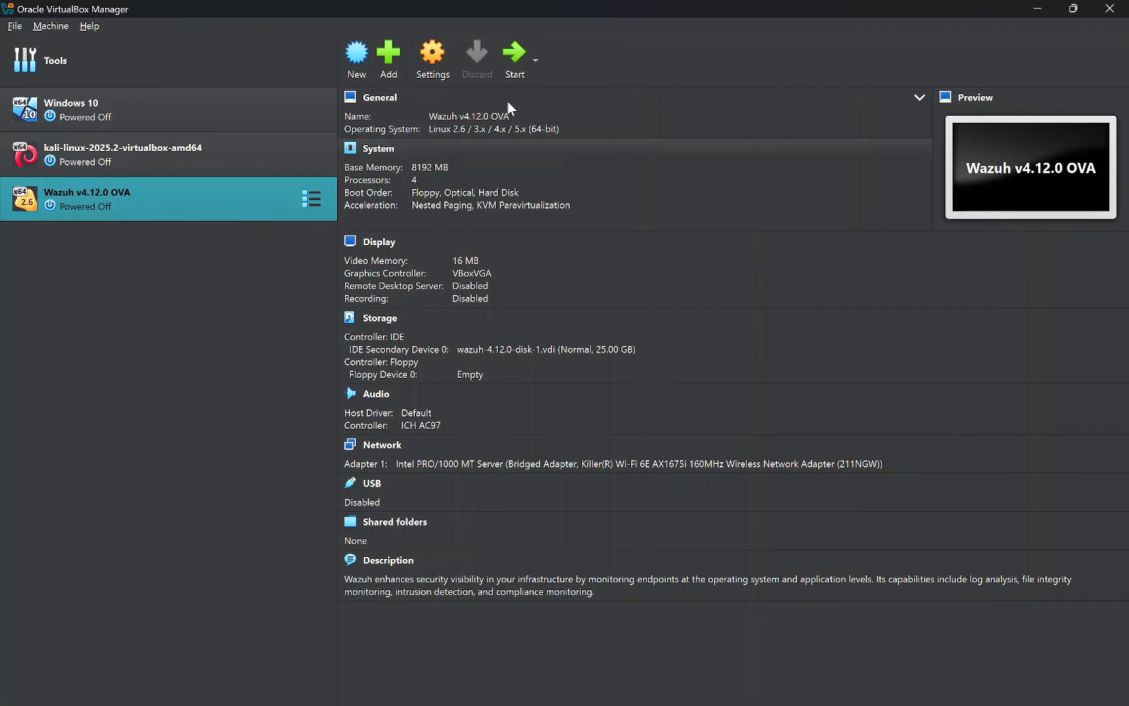
Start the Wazuh v4.12.0 OVA machine in a maximized window and wait for the login prompt
left_click(506, 56)
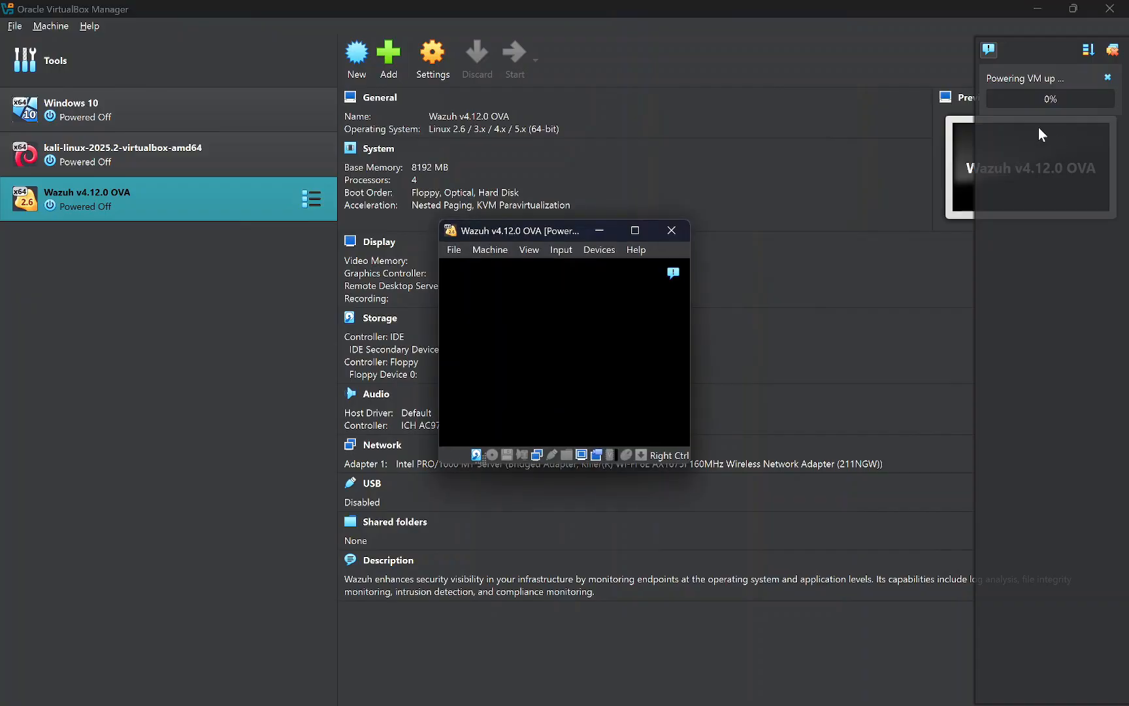
left_click(88, 25)
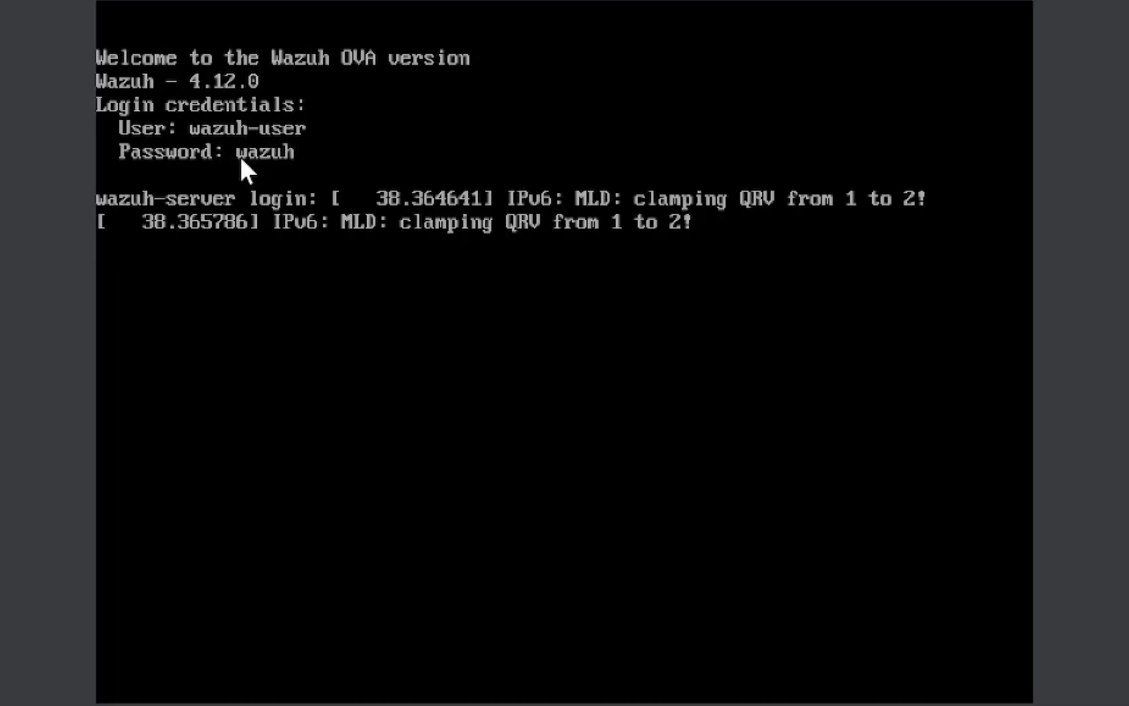
Log into the console as wazuh-user and run ip a, showing eth0 at 192.168.31.110/24
left_click(281, 333)
left_click(634, 550)
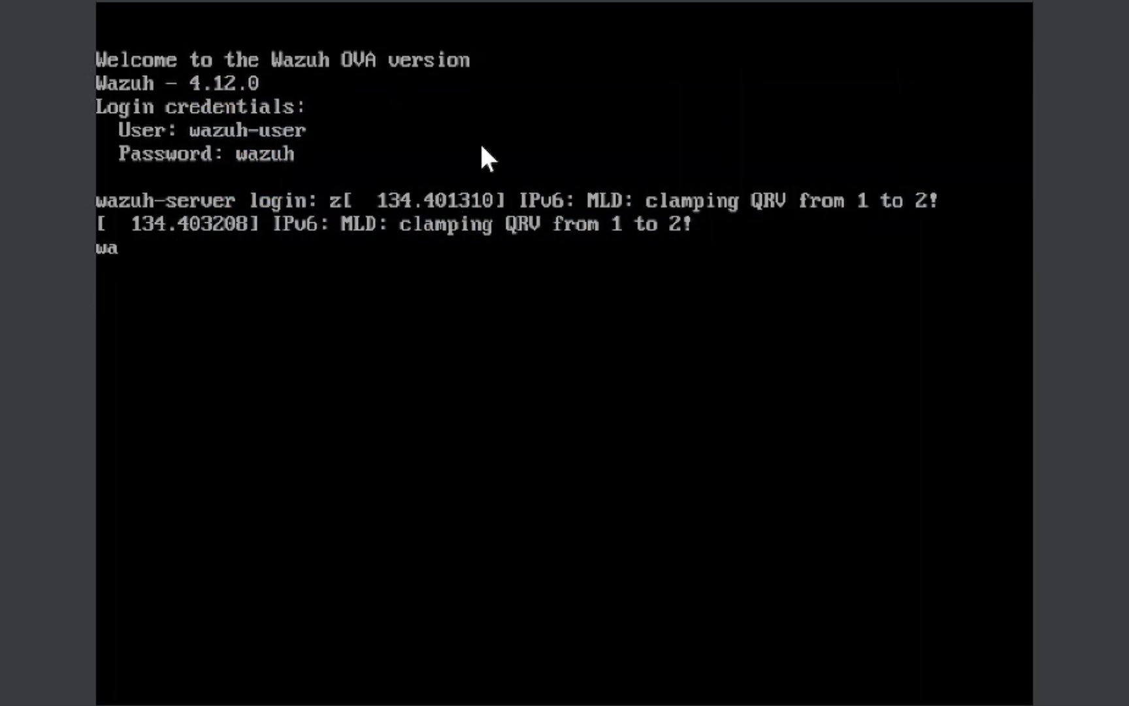
type("zuh-user")
key("Return")
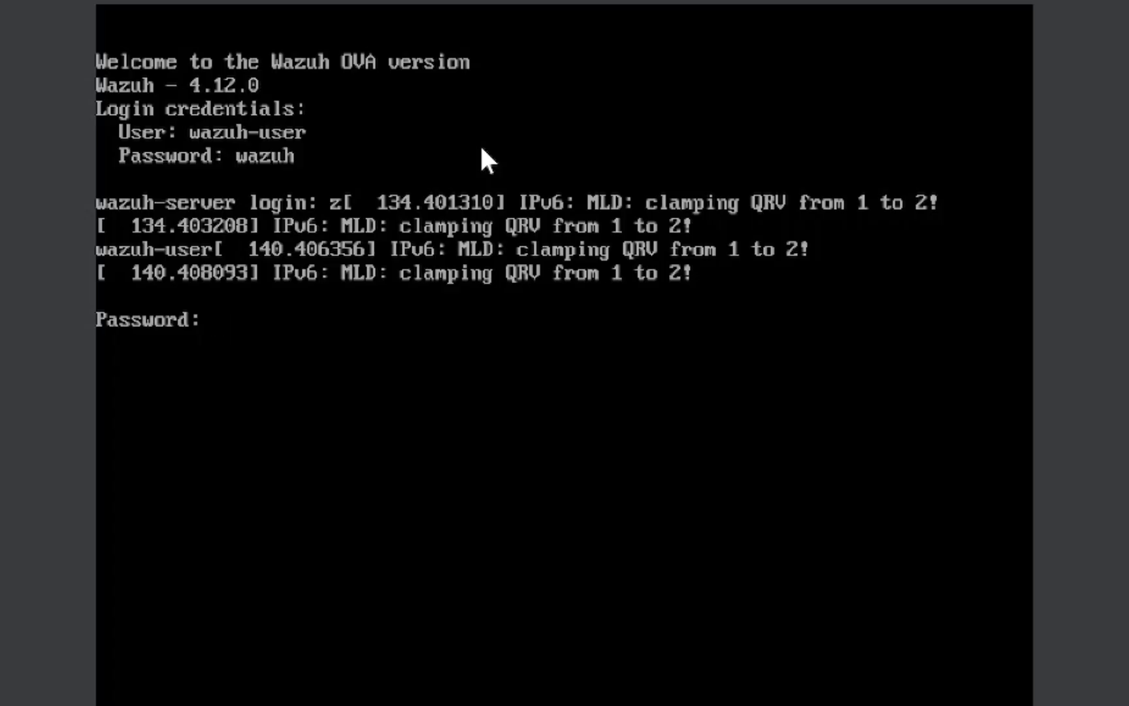
type("wazuh")
key("Return")
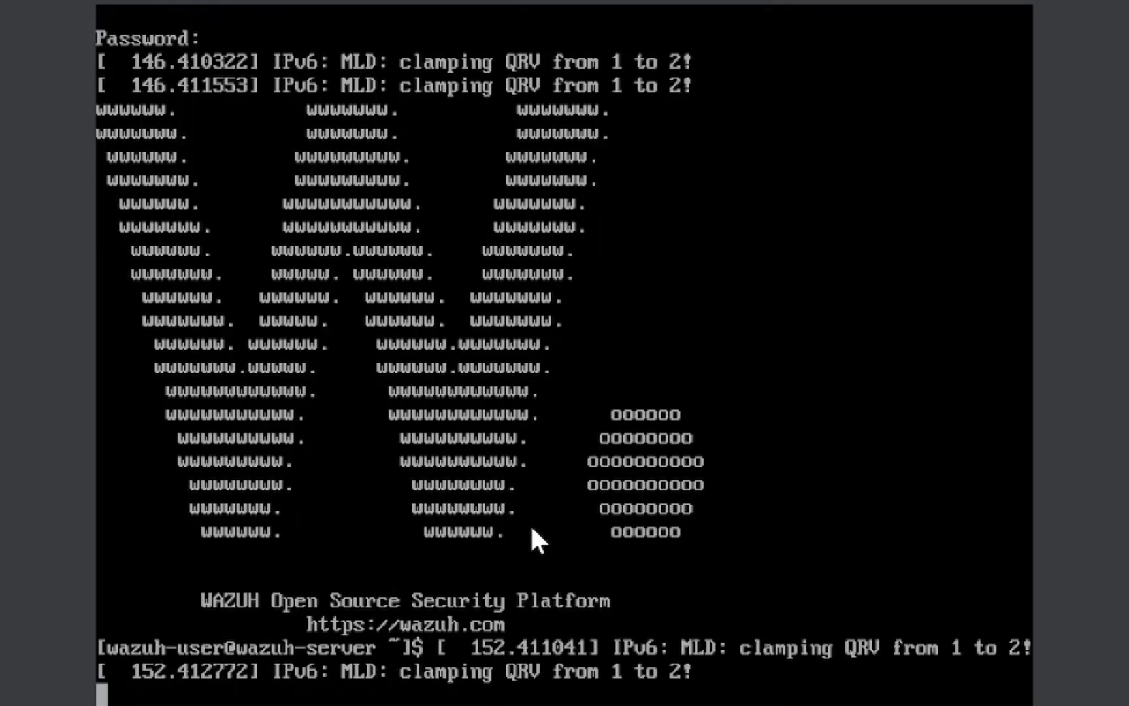
type("ip a")
key("Return")
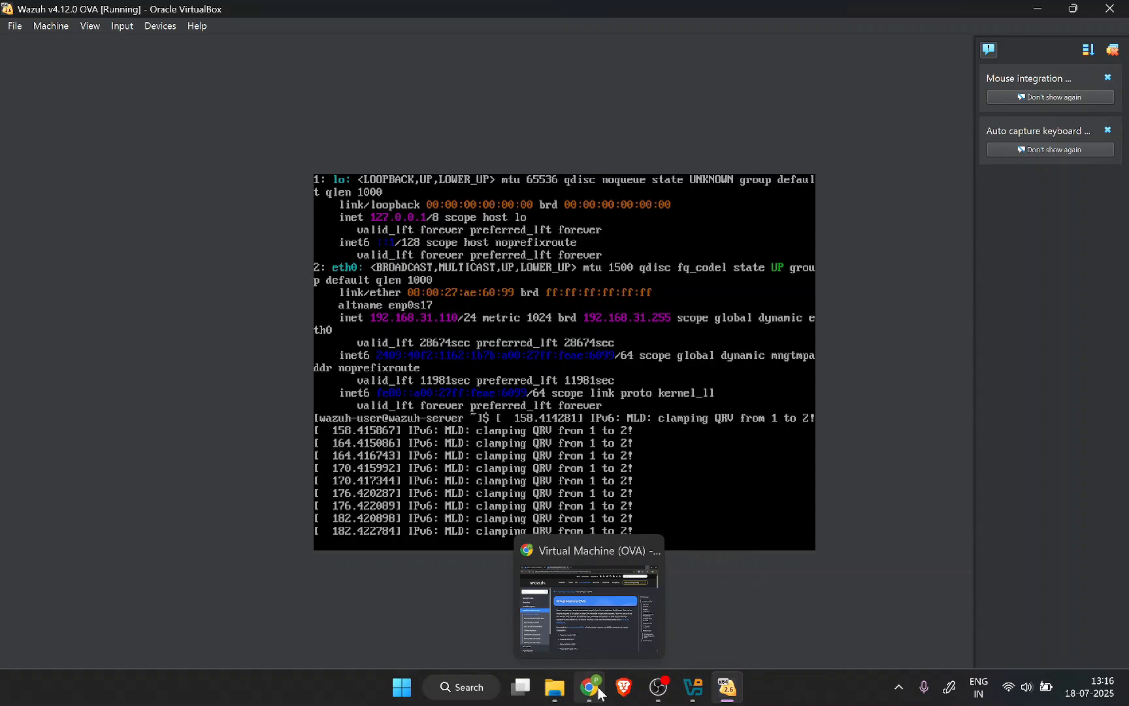
left_click(600, 691)
left_click(416, 16)
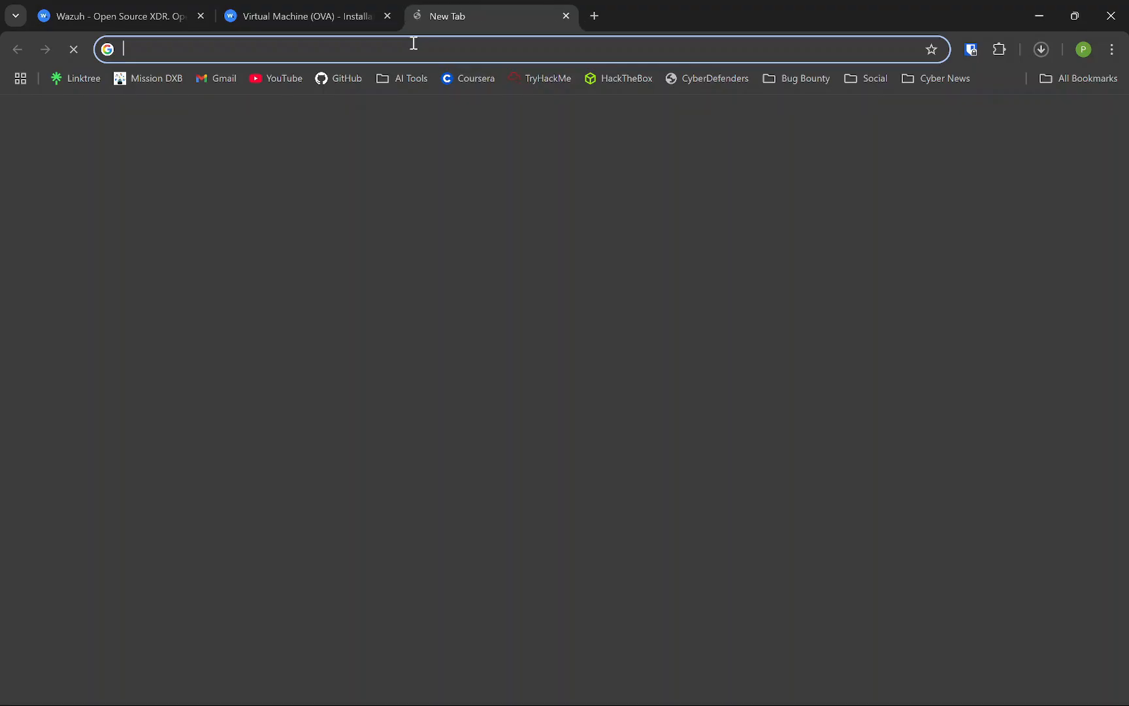
left_click(413, 48)
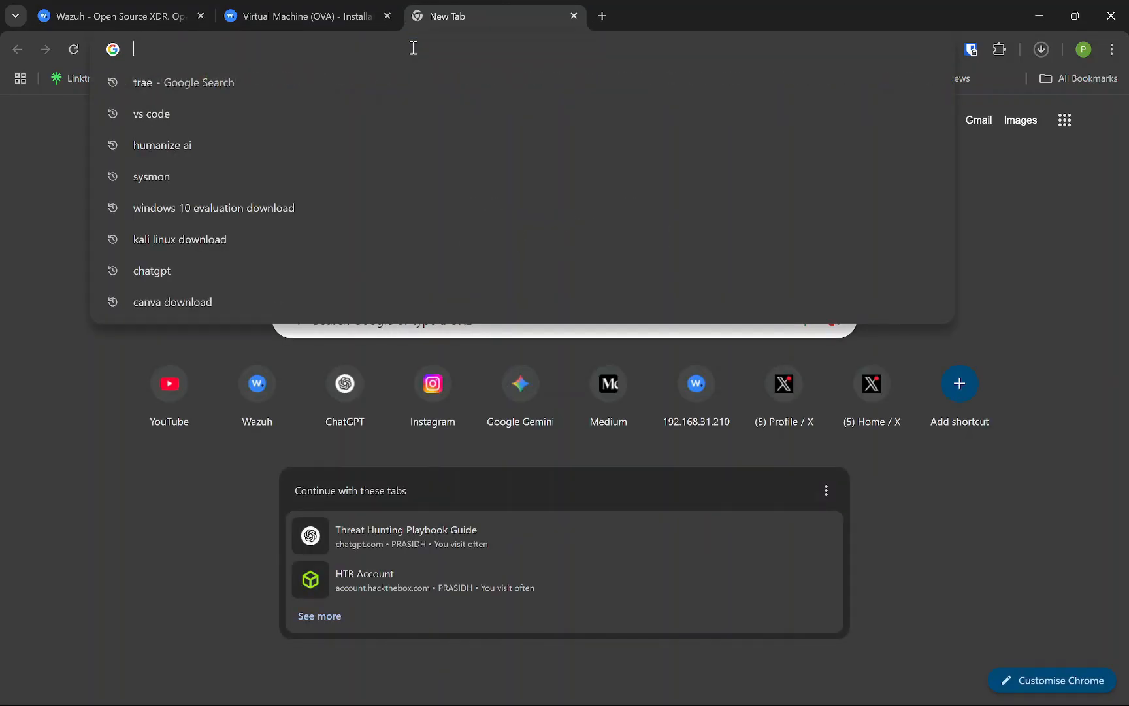
type("http")
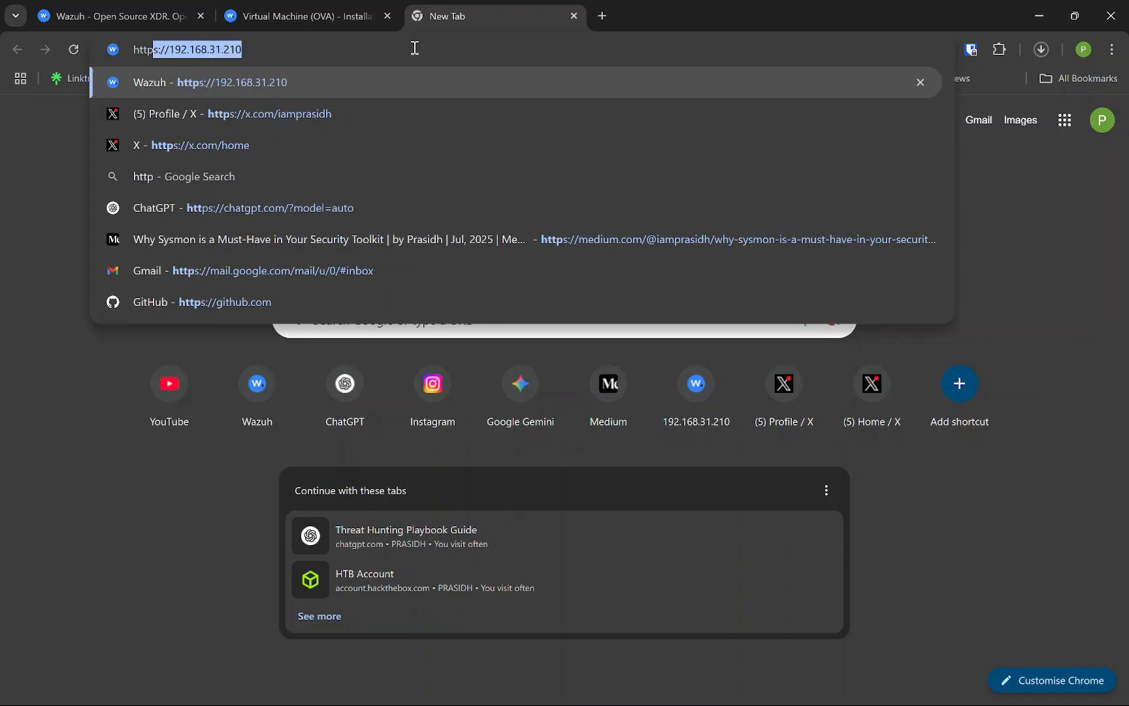
type("s://192")
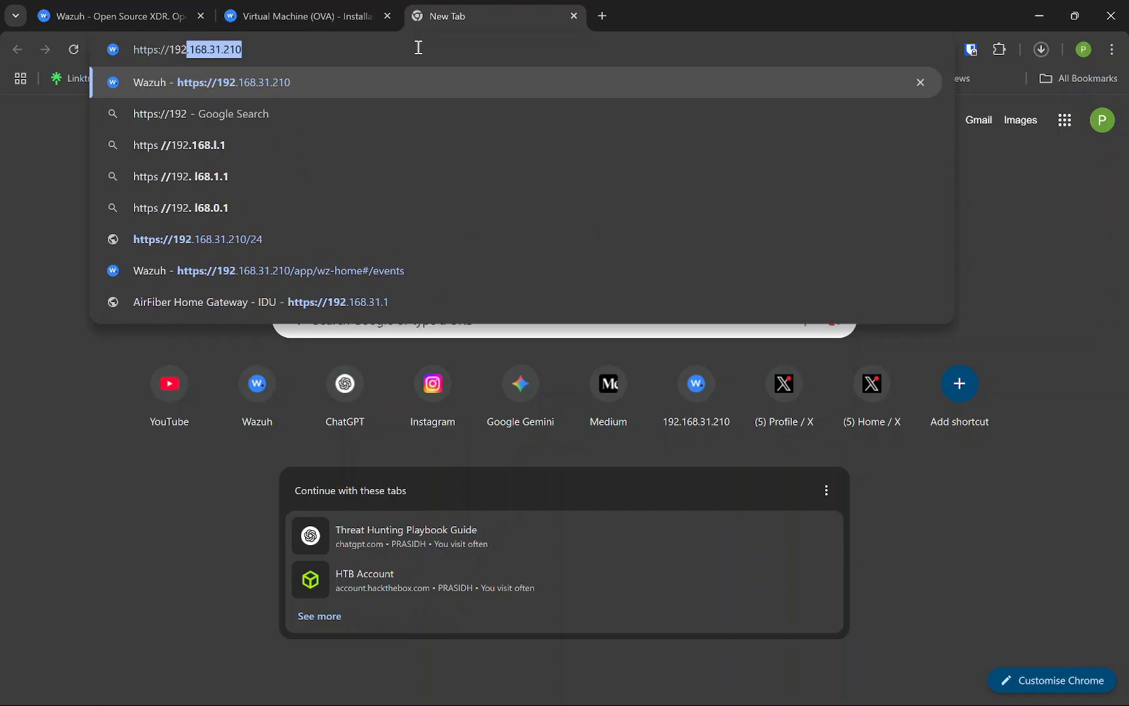
type(".167")
key("BackSpace")
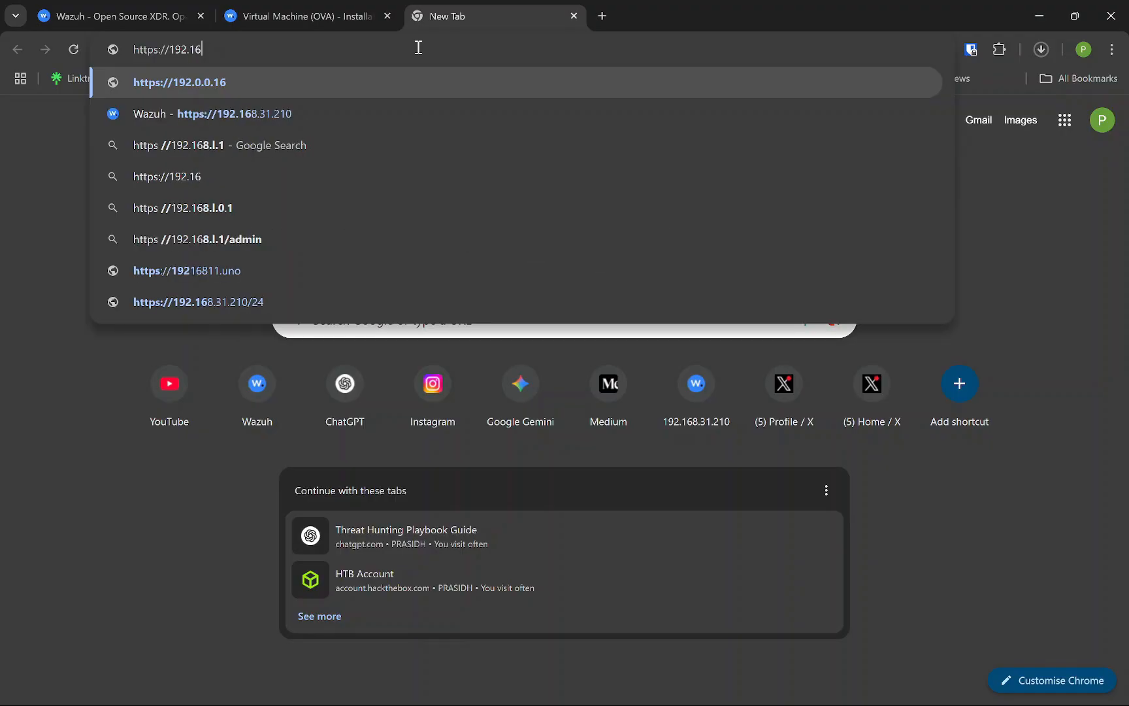
type("8.31.110")
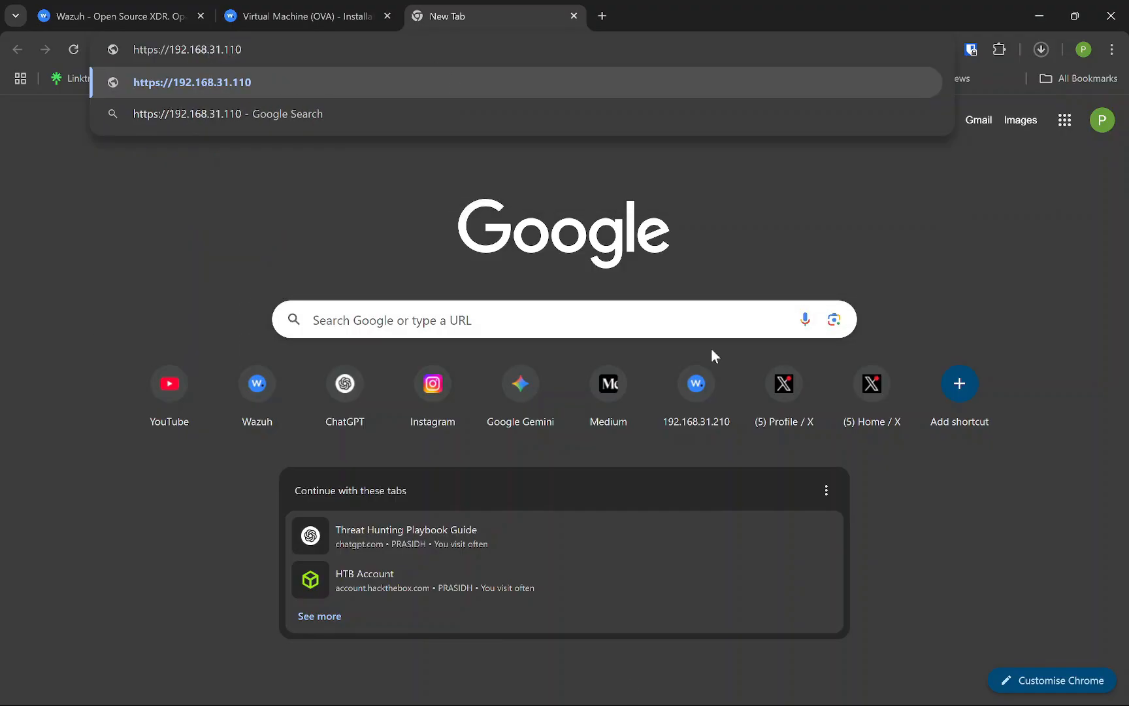
key("Return")
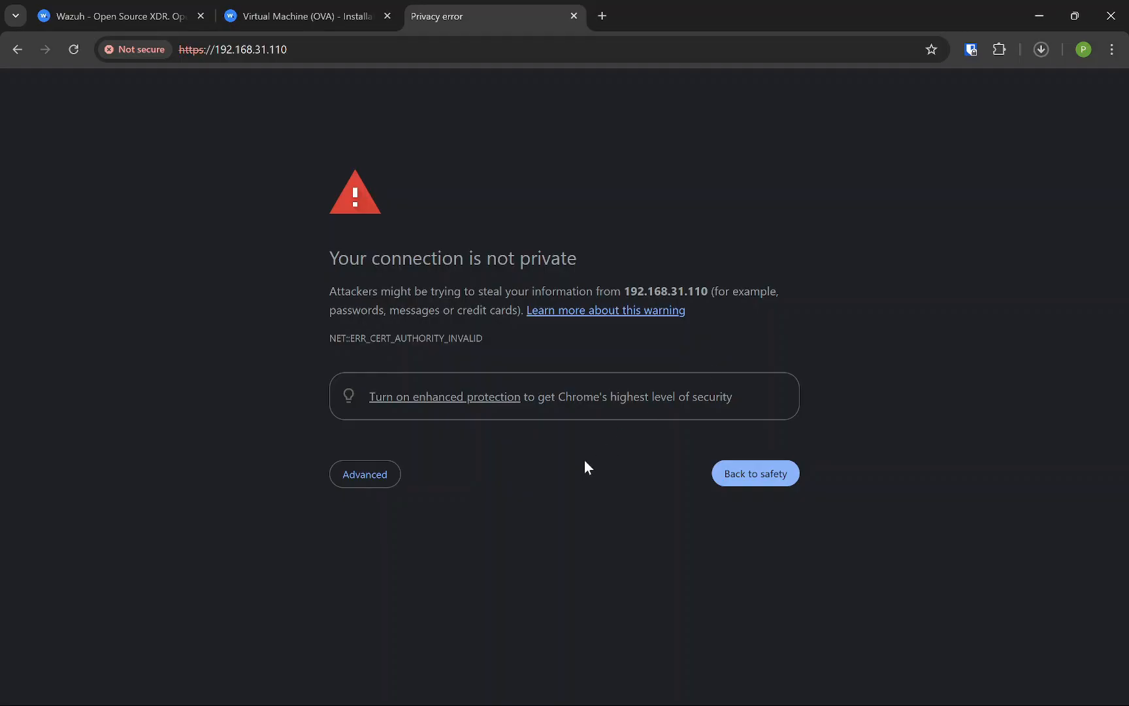
left_click(385, 480)
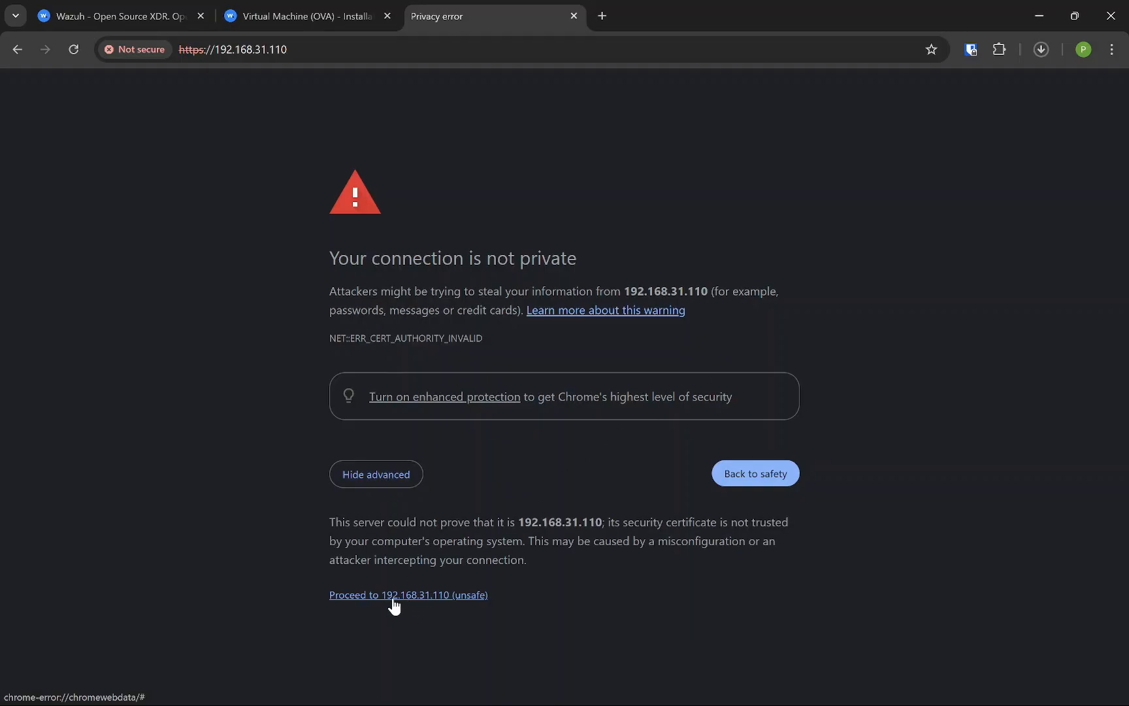
Proceed past the warning and log into Wazuh Dashboard with the admin account's credentials
left_click(451, 606)
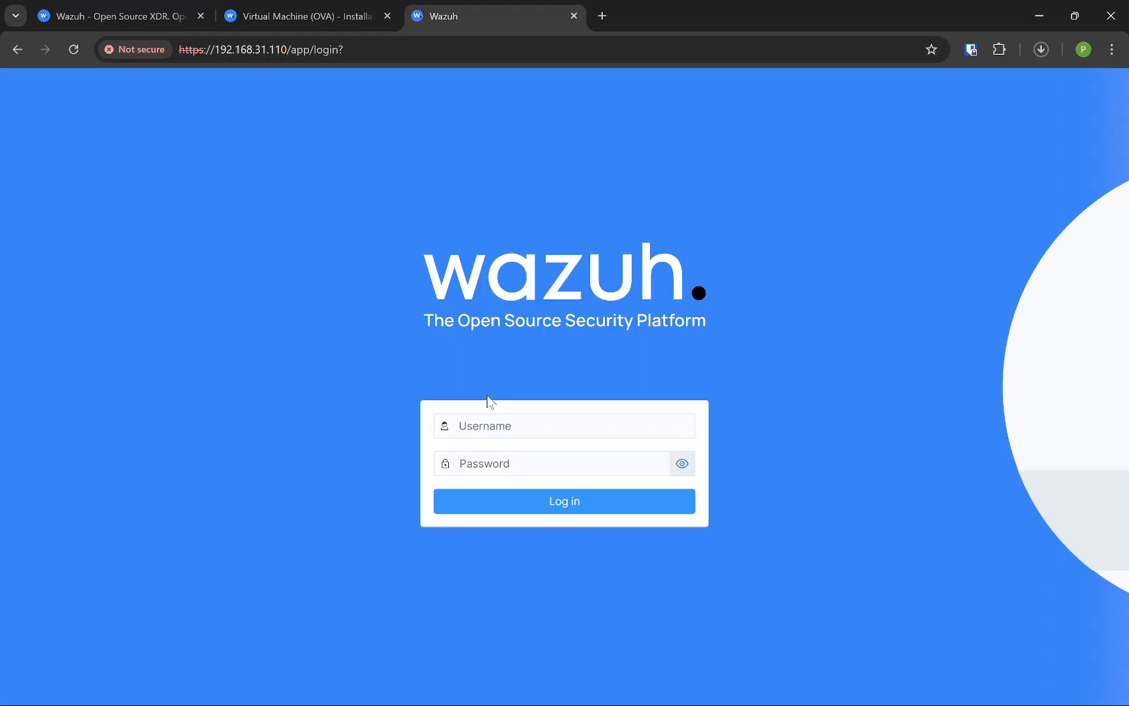
left_click(487, 419)
type("admin")
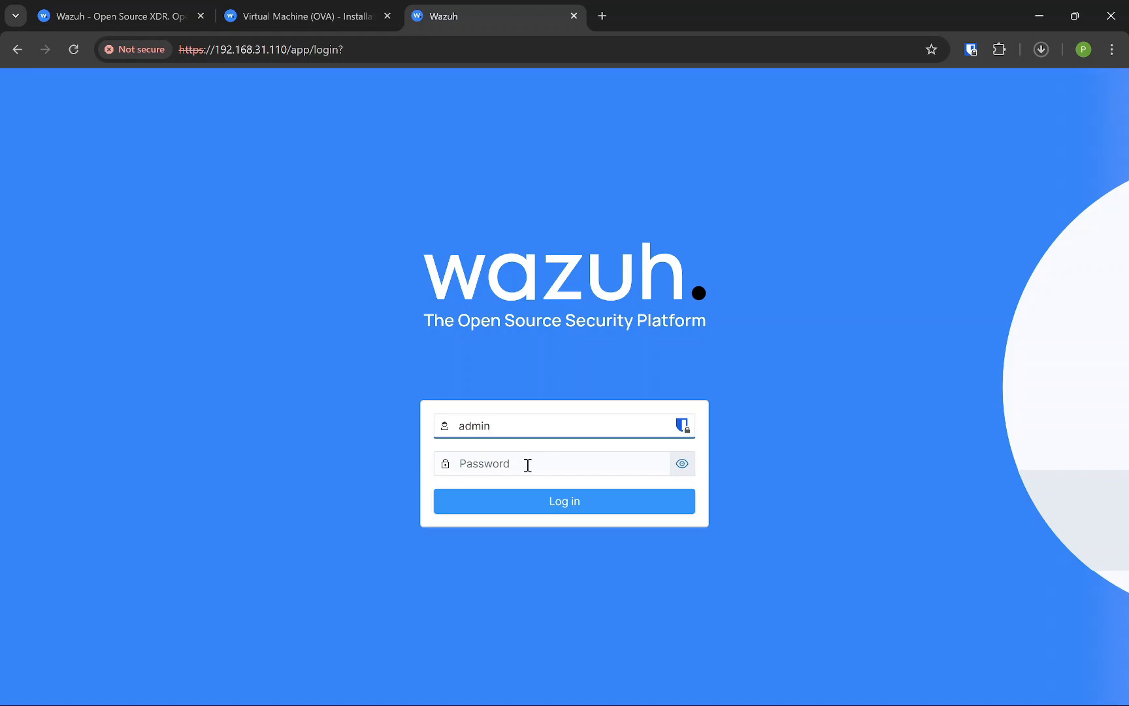
left_click(528, 464)
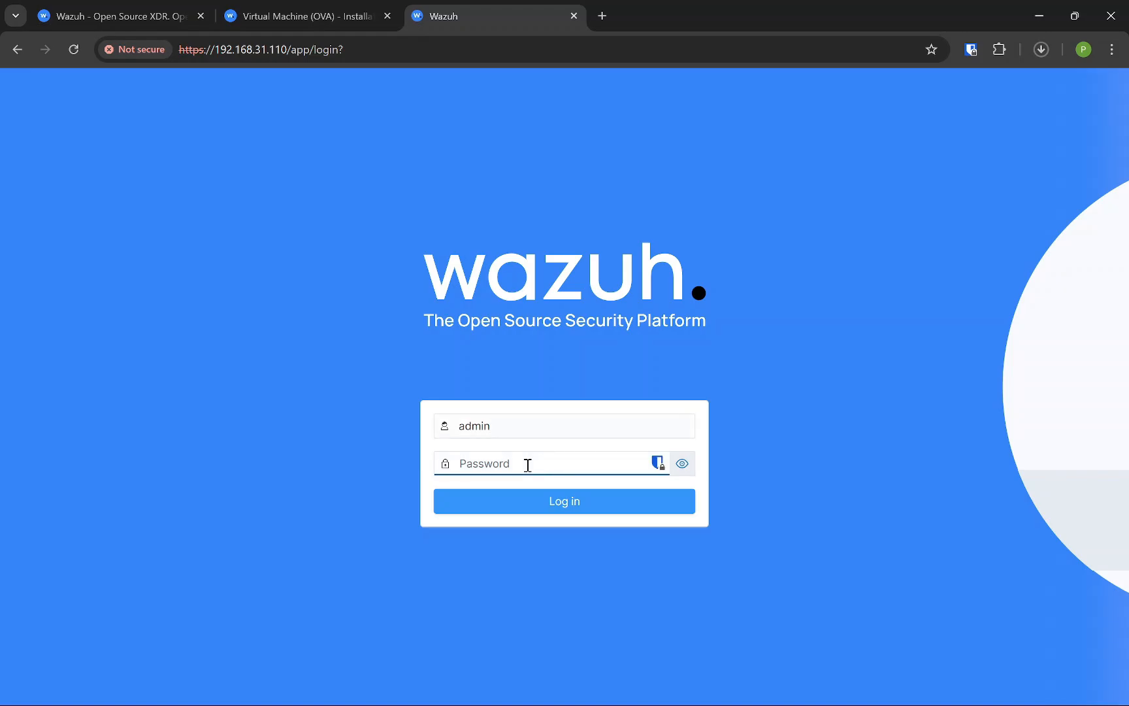
type("admin")
key("Return")
left_click(696, 280)
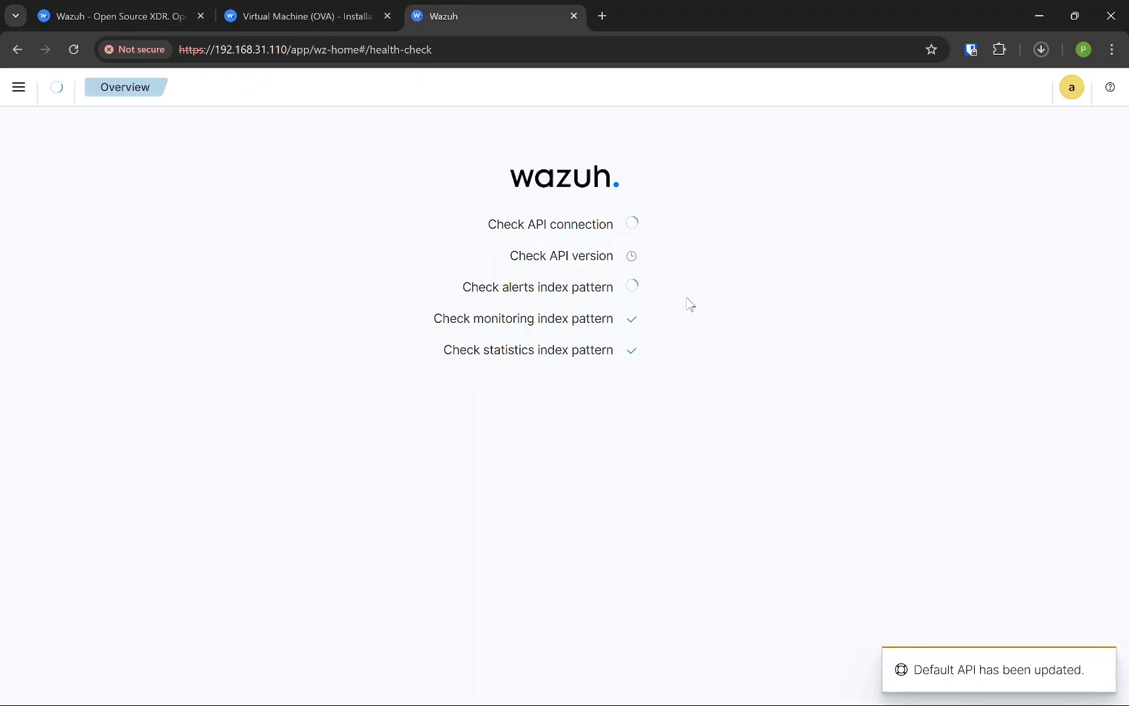
Check the dashboard Overview shows no agents, then select the Windows 10 VM in VirtualBox Manager
left_click(29, 103)
left_click(317, 149)
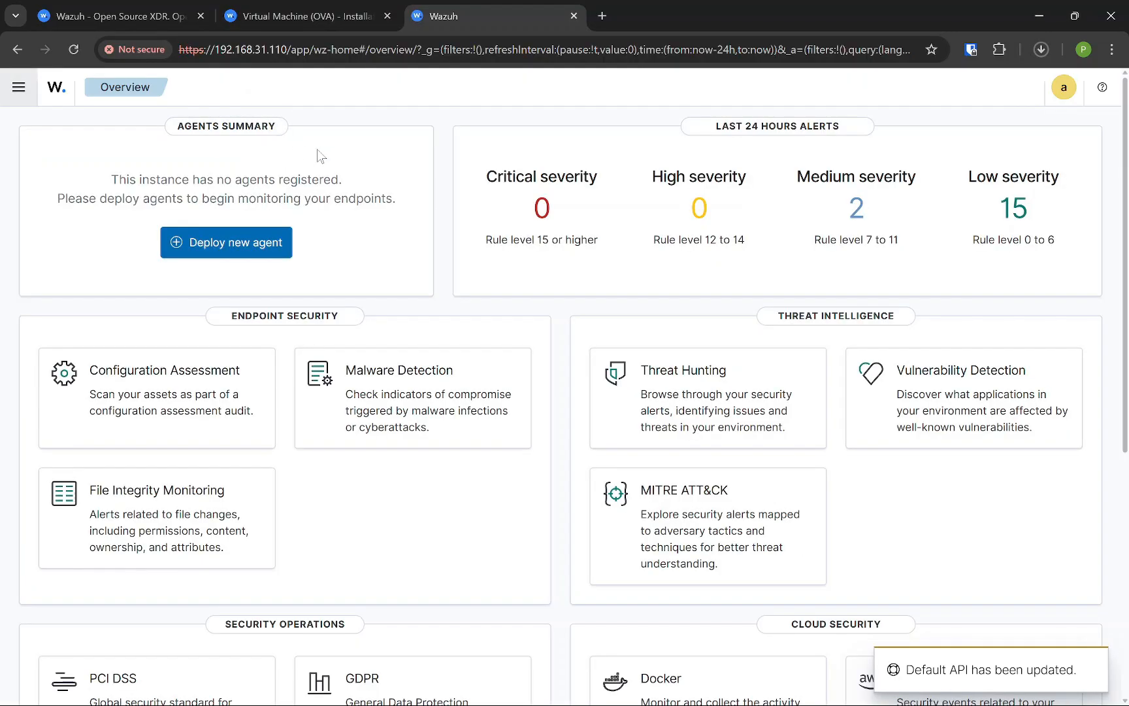
scroll(372, 333, "down", 5)
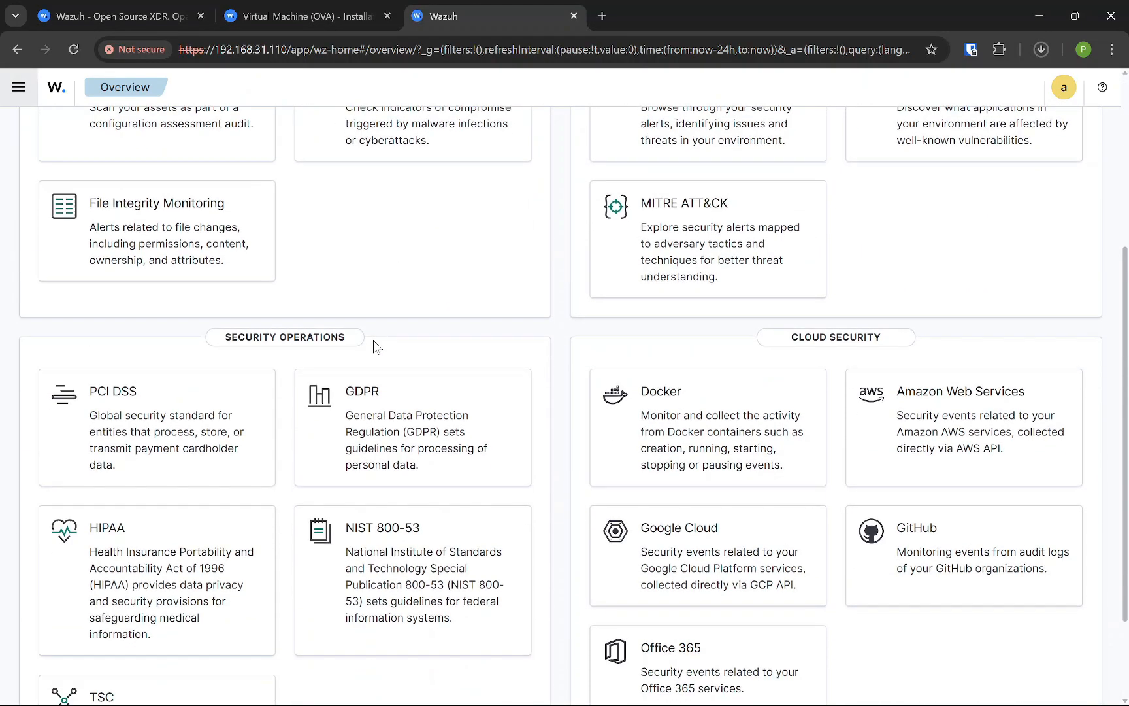
scroll(310, 214, "up", 5)
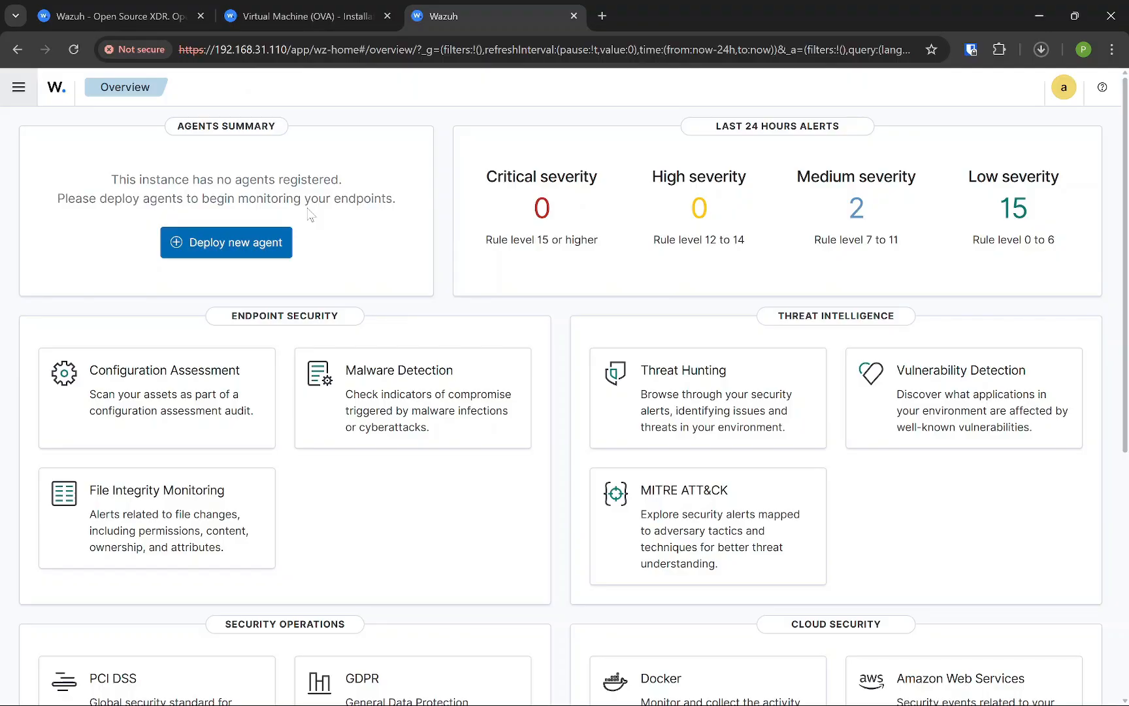
left_click(693, 691)
left_click(68, 111)
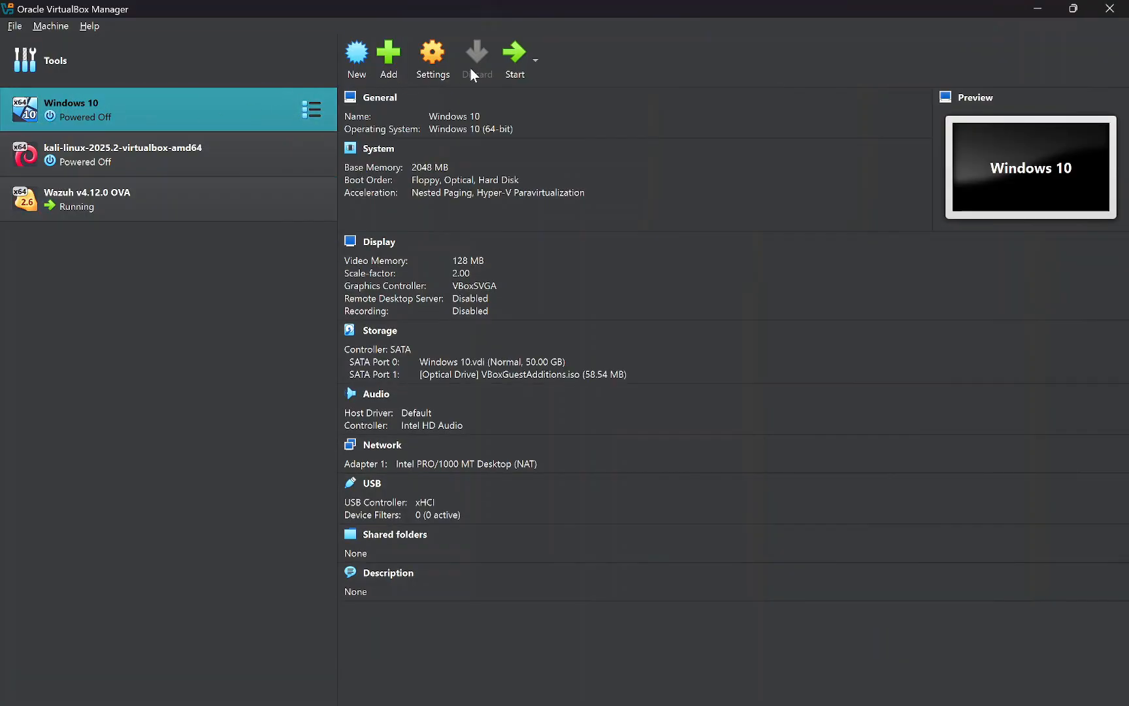
Boot the Windows 10 VM and select the wazuh-agent-4.12.0-1 installer in its Downloads folder
left_click(515, 64)
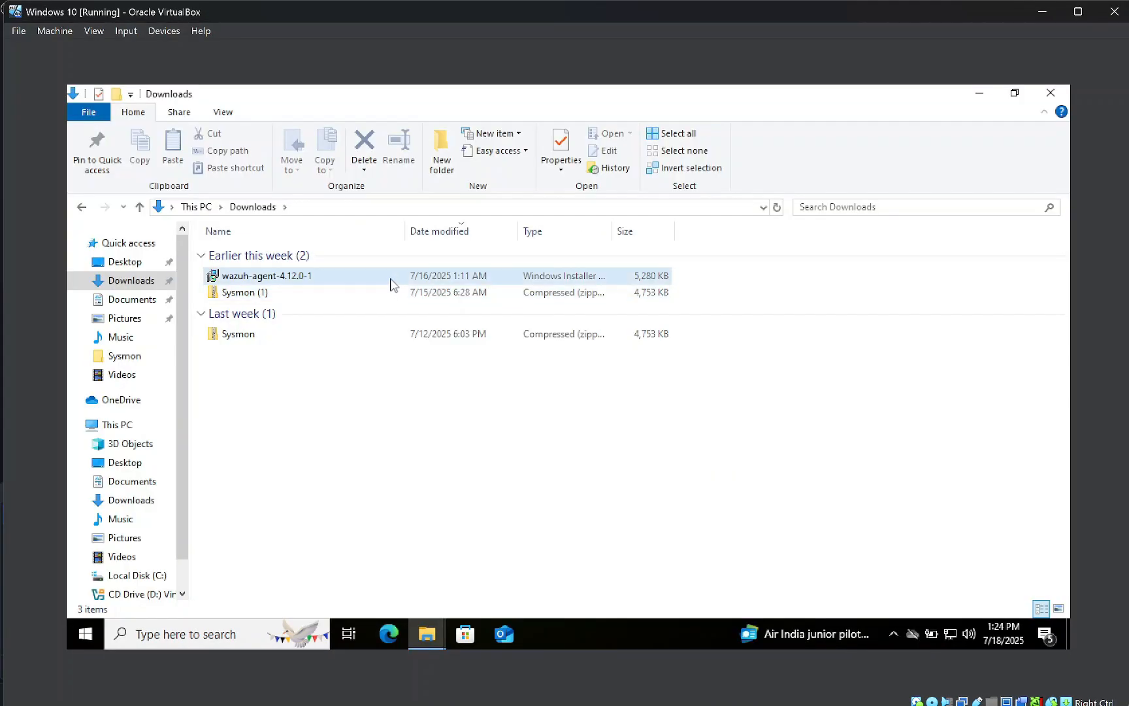
left_click(391, 280)
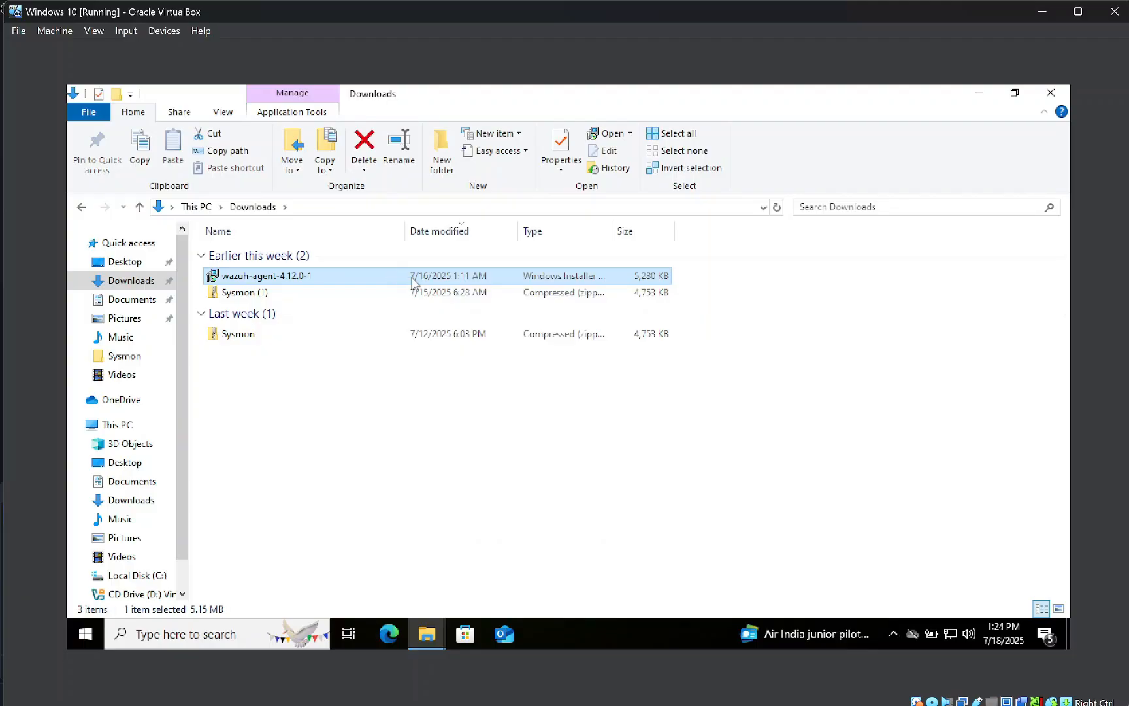
Install the Wazuh agent with the licence accepted and admin approval, then close the Downloads window
double_click(386, 276)
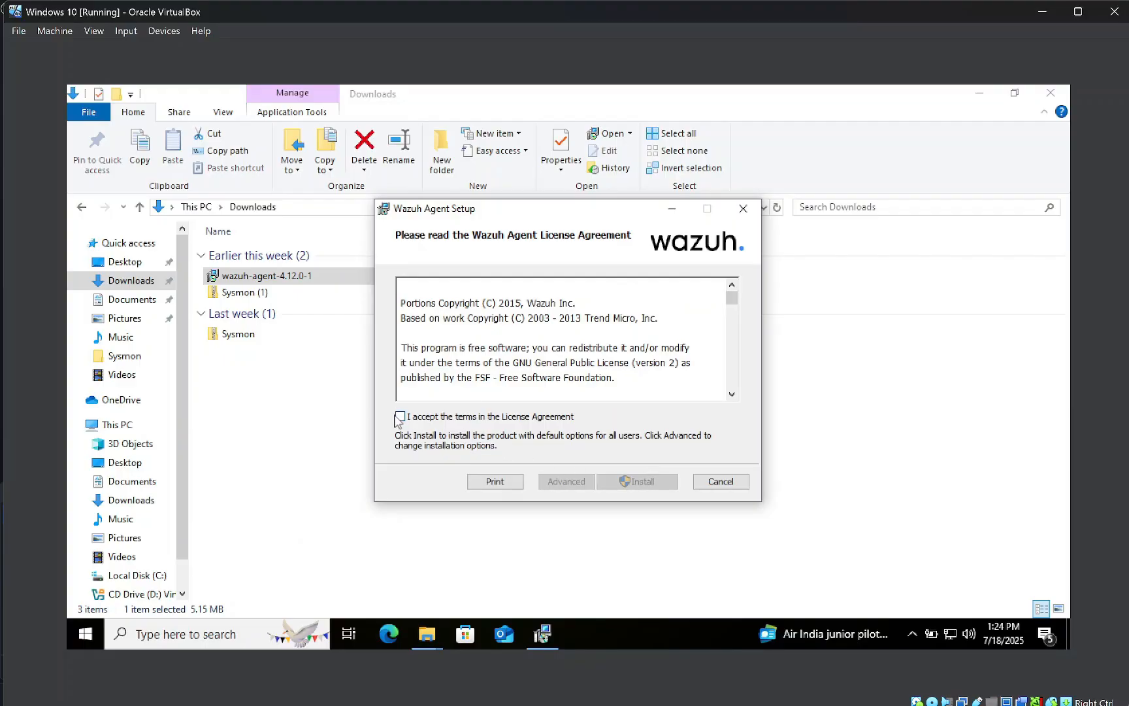
left_click(400, 418)
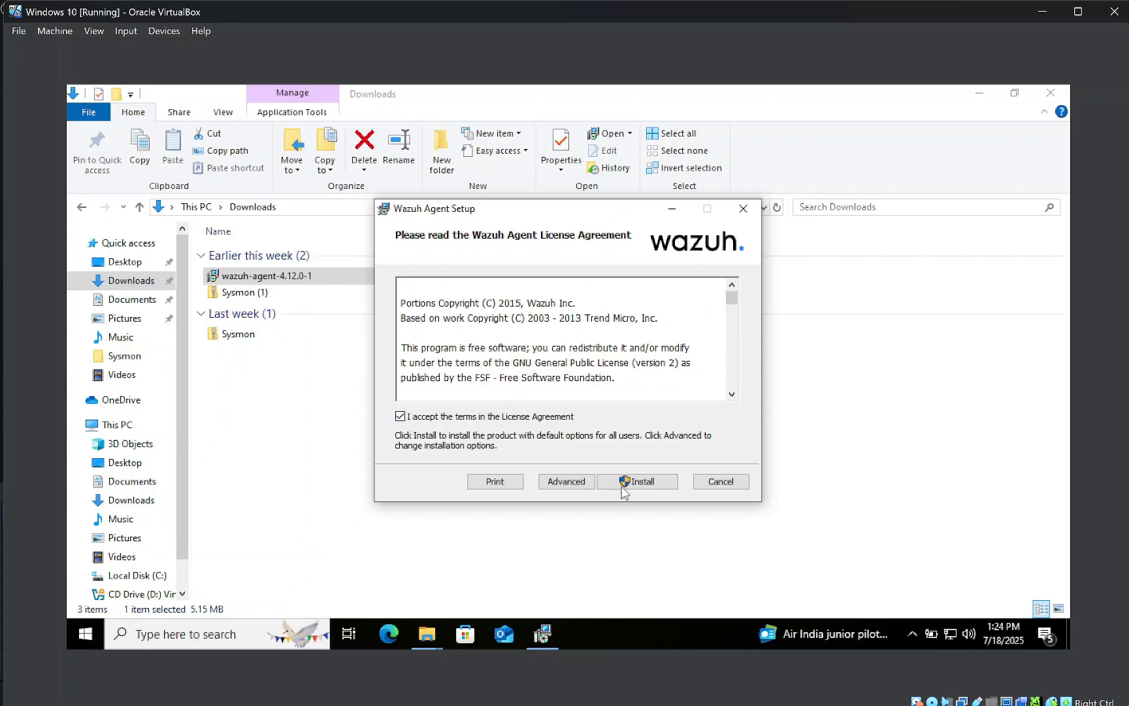
left_click(629, 483)
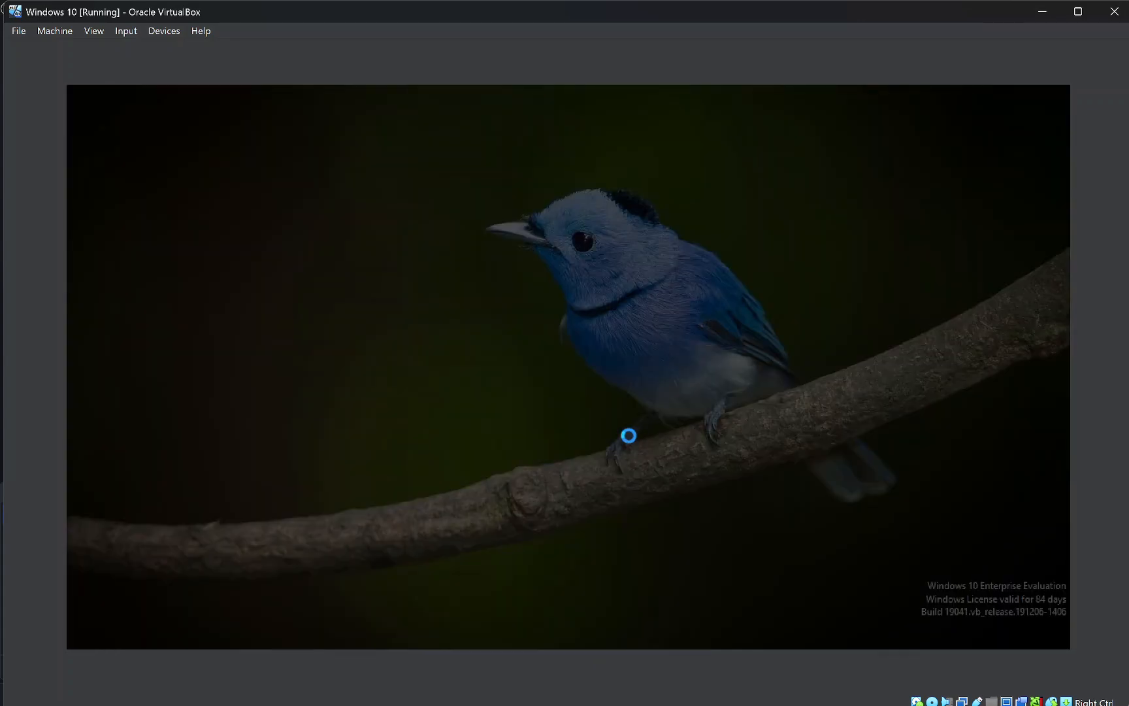
left_click(486, 466)
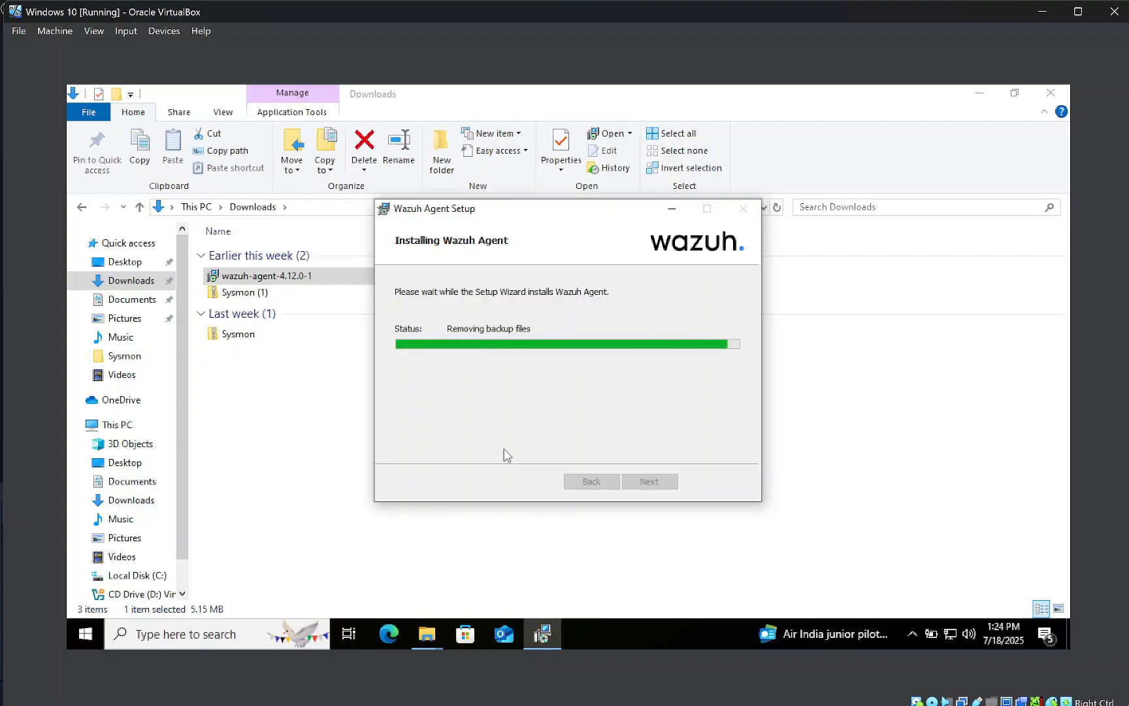
left_click(640, 487)
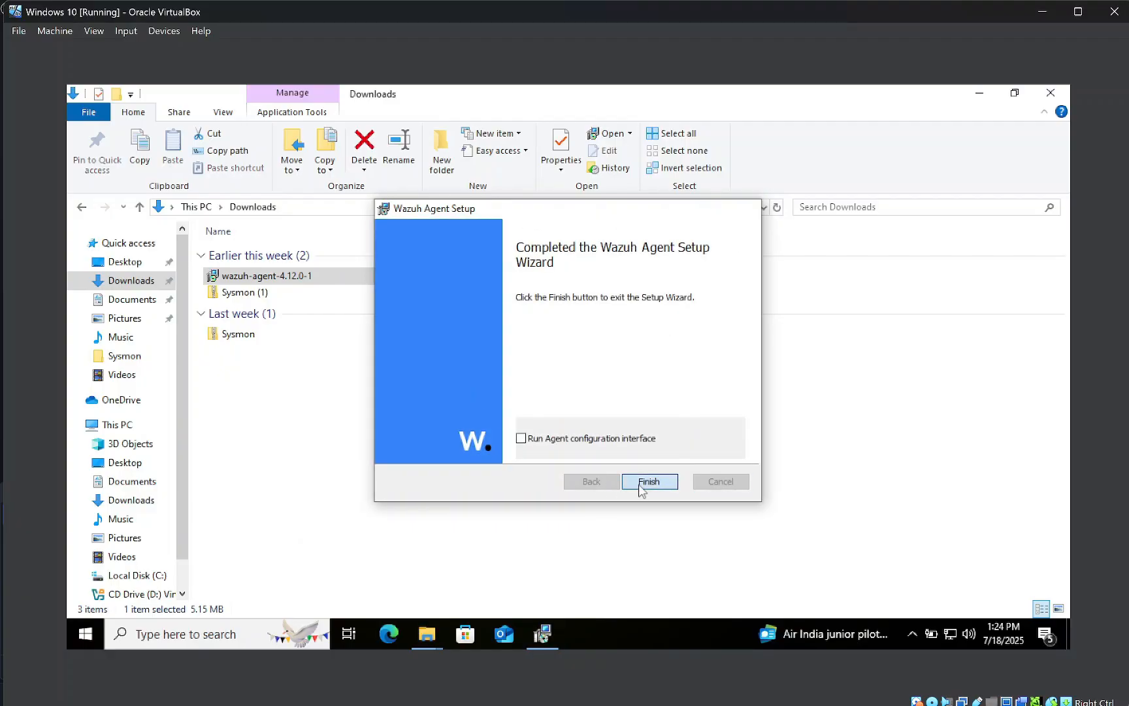
left_click(1050, 92)
Close the remaining window and bring up File Explorer from the taskbar
left_click(1050, 93)
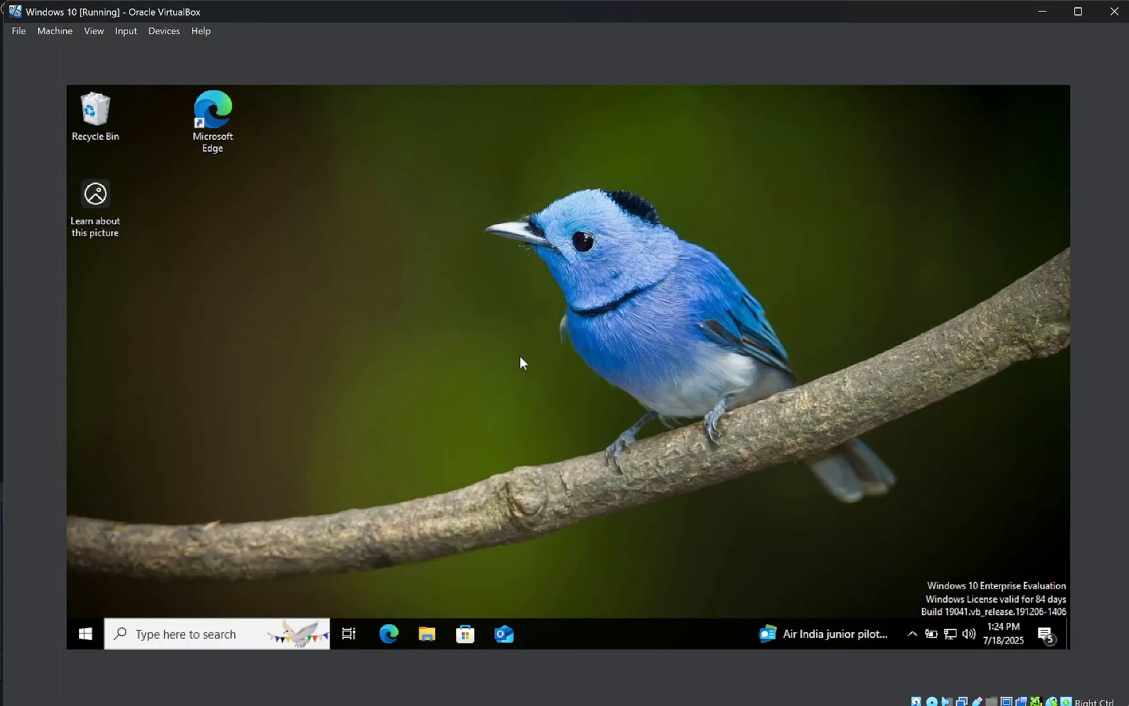
left_click(78, 633)
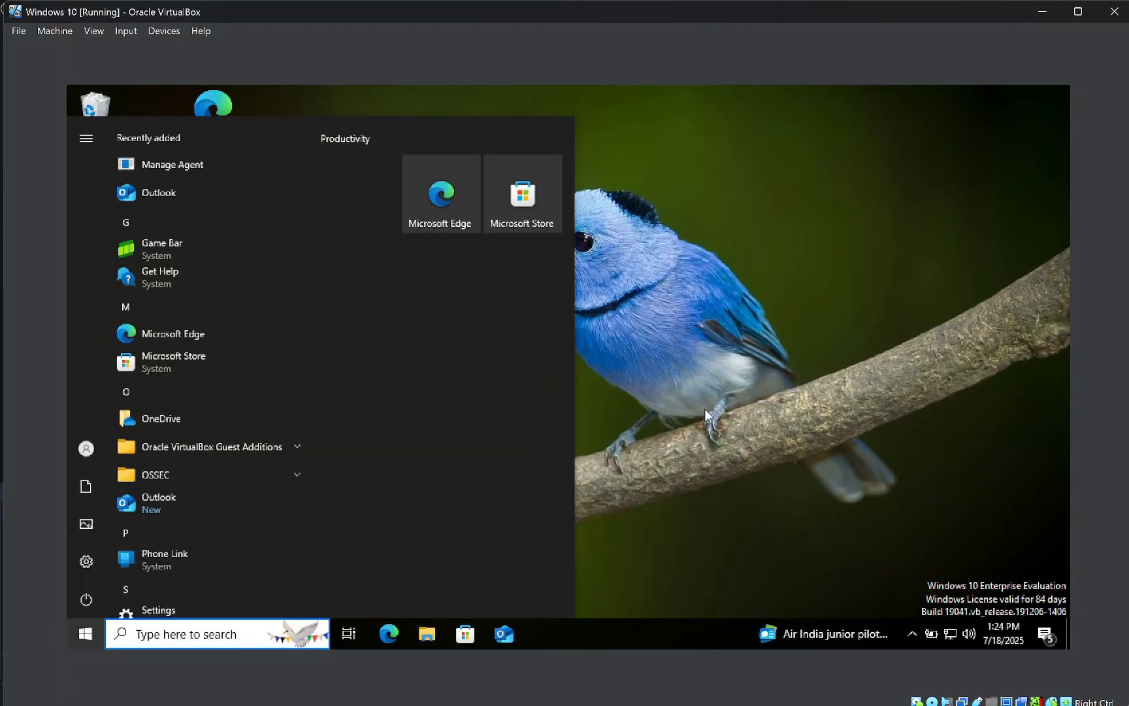
left_click(732, 408)
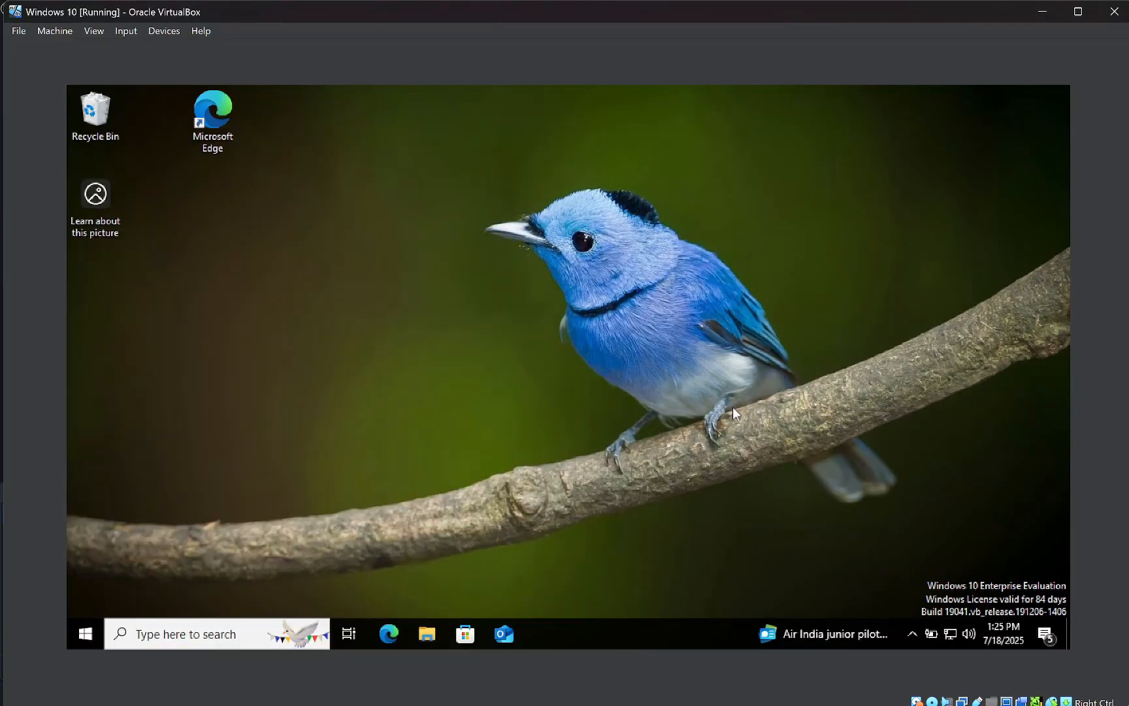
left_click(425, 632)
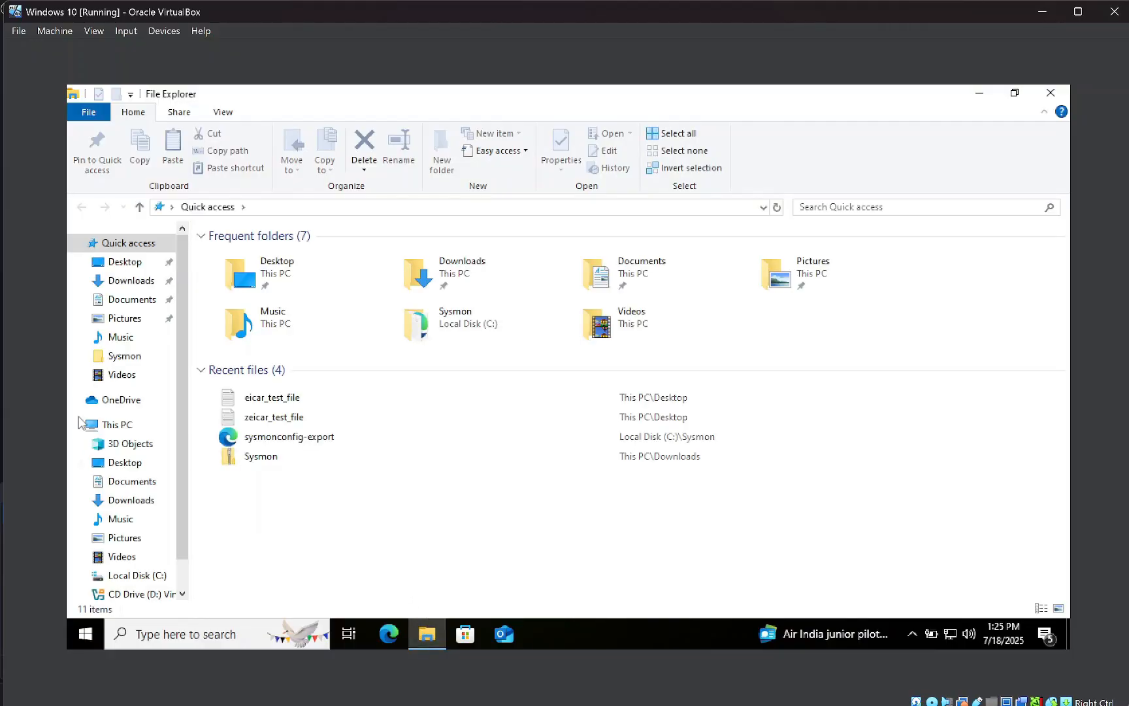
Browse to C:\Program Files (x86)\ossec-agent and try opening ossec.conf, which is permission-denied
left_click(134, 575)
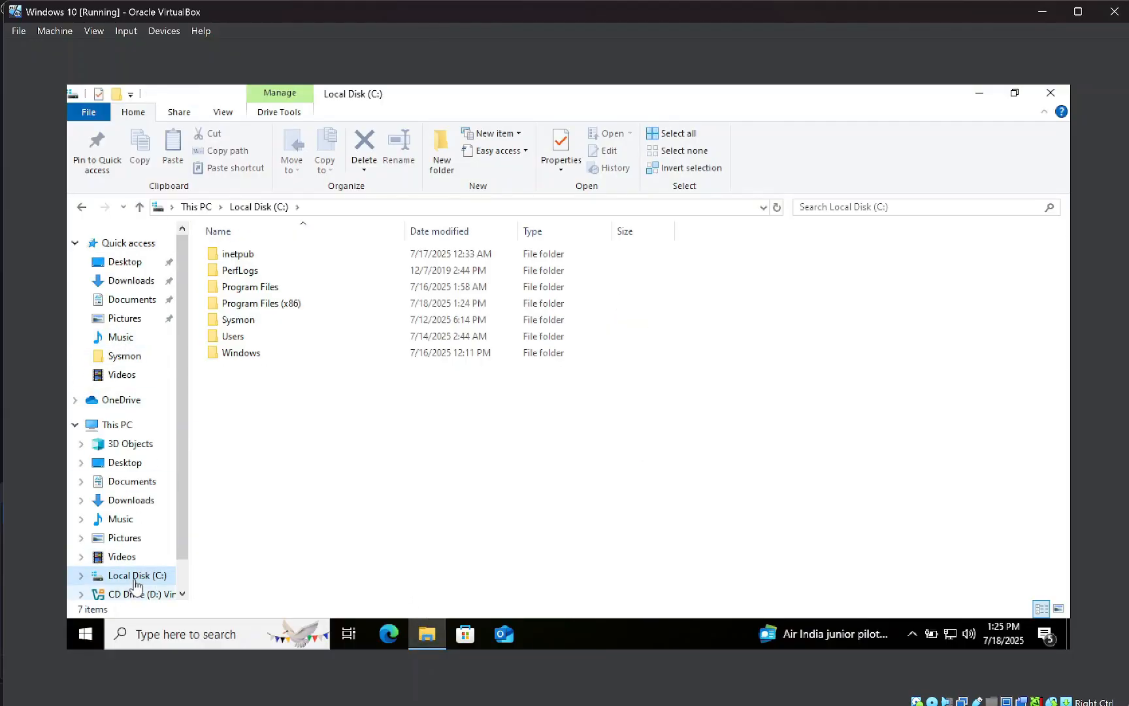
double_click(293, 305)
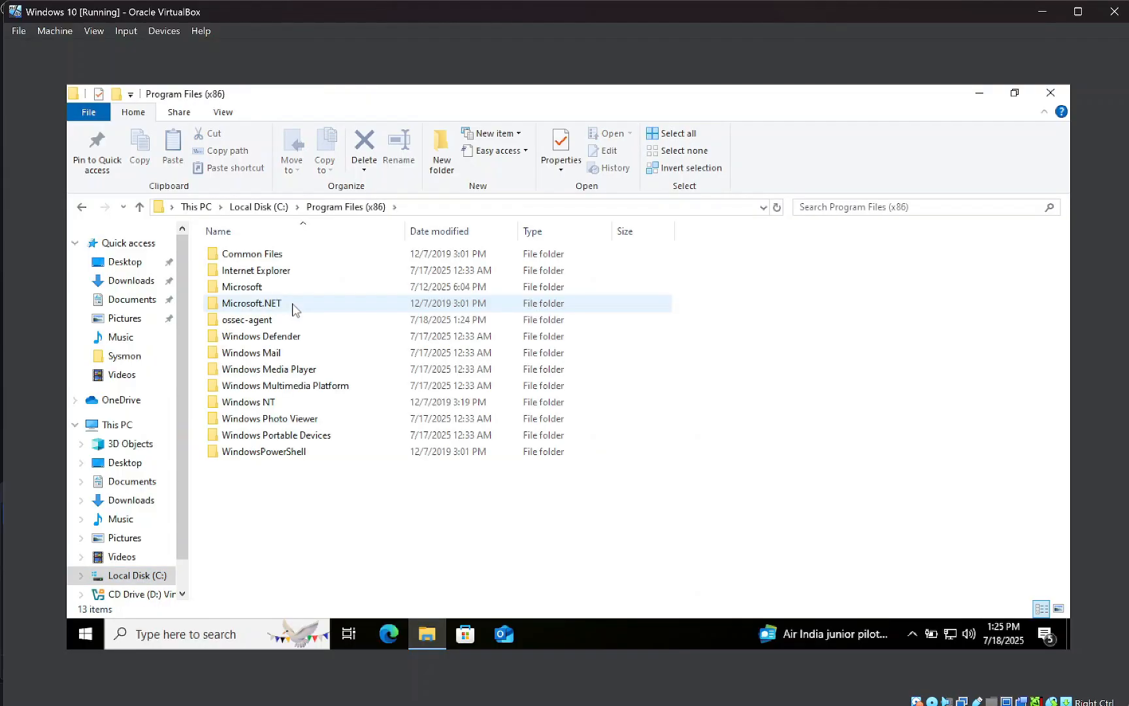
double_click(253, 324)
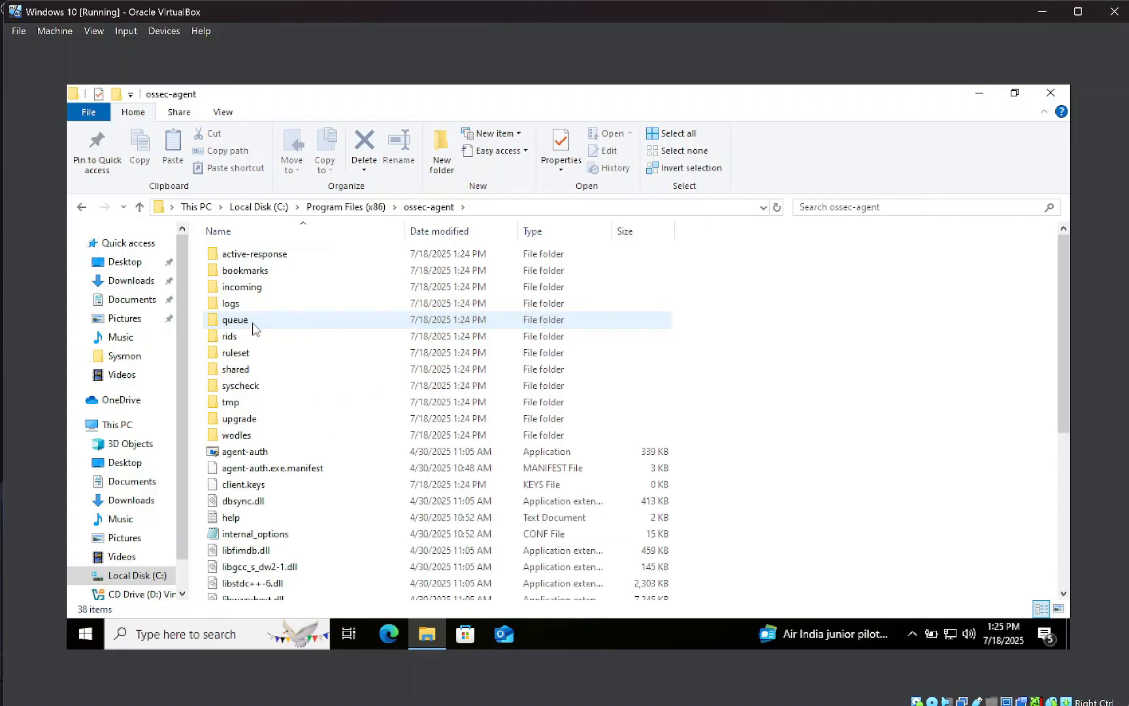
scroll(268, 451, "down", 2)
scroll(308, 533, "down", 2)
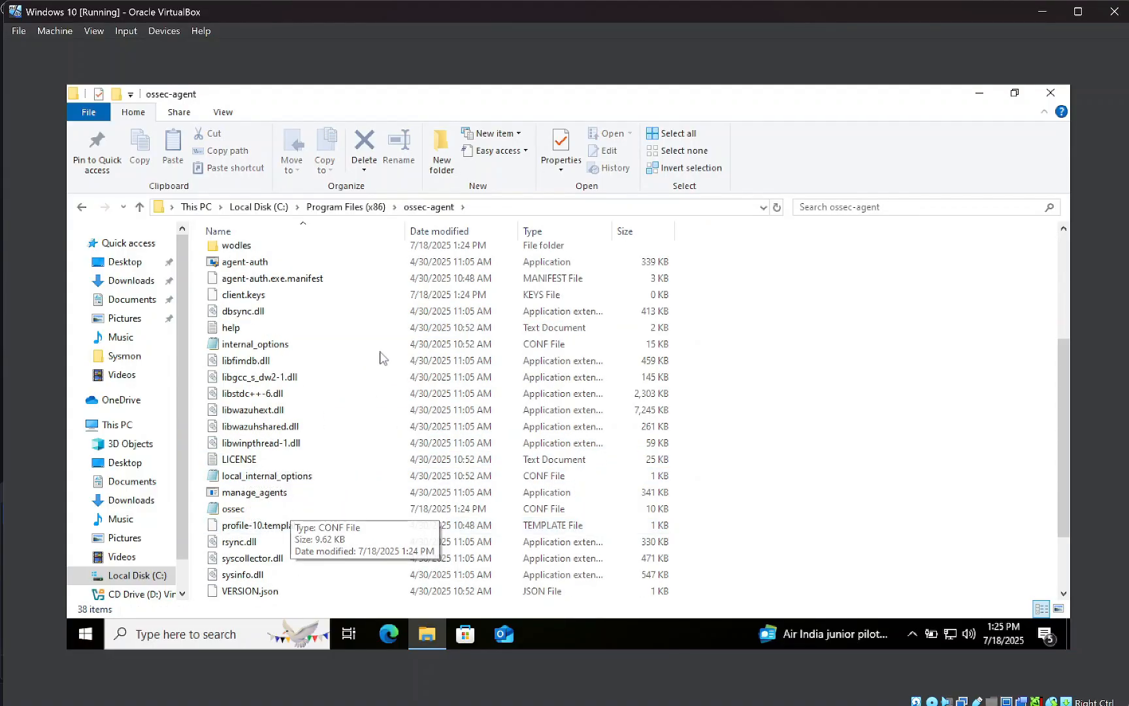
scroll(262, 359, "up", 1)
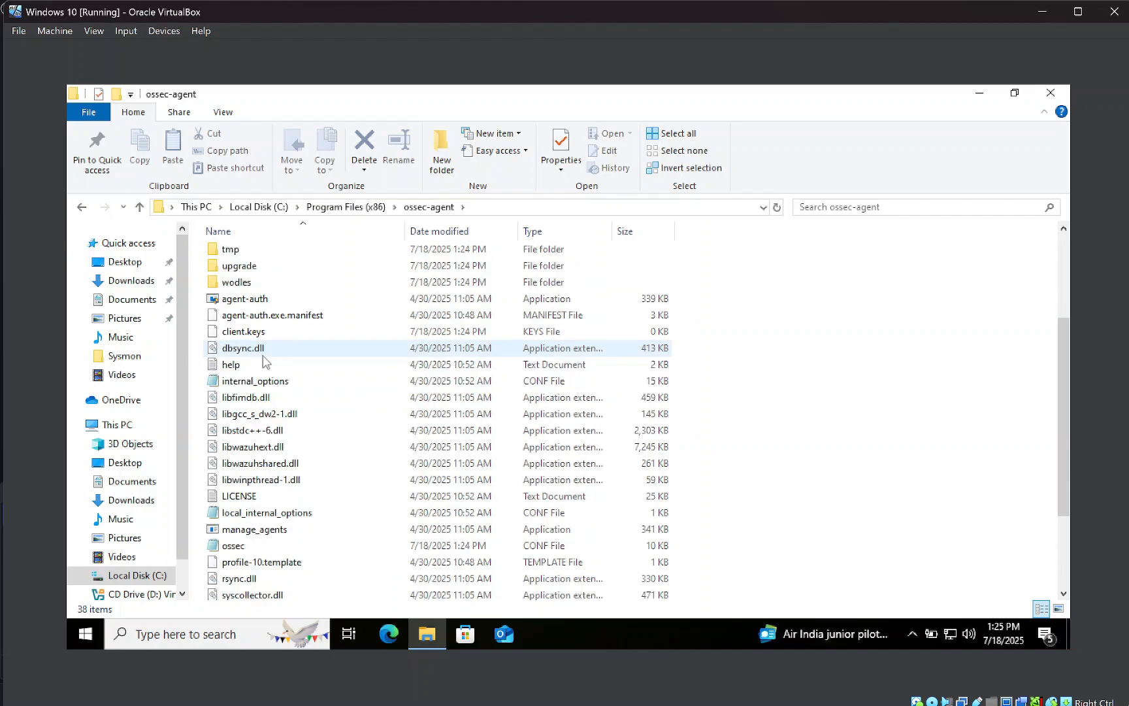
scroll(253, 356, "down", 2)
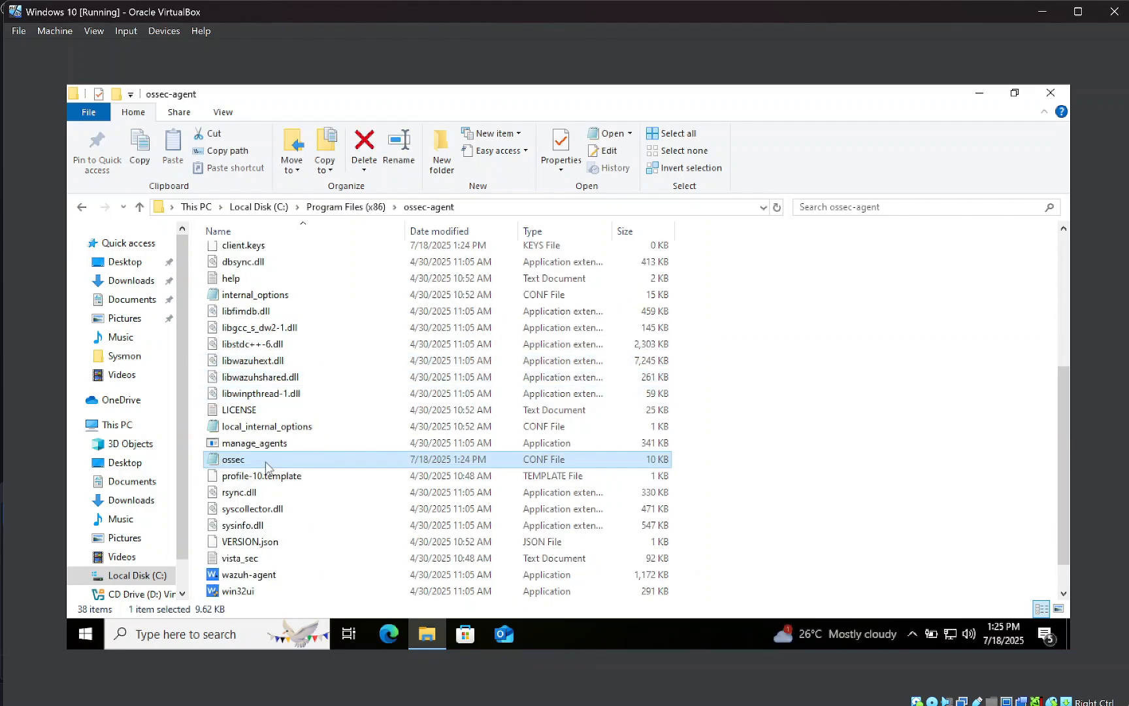
double_click(261, 460)
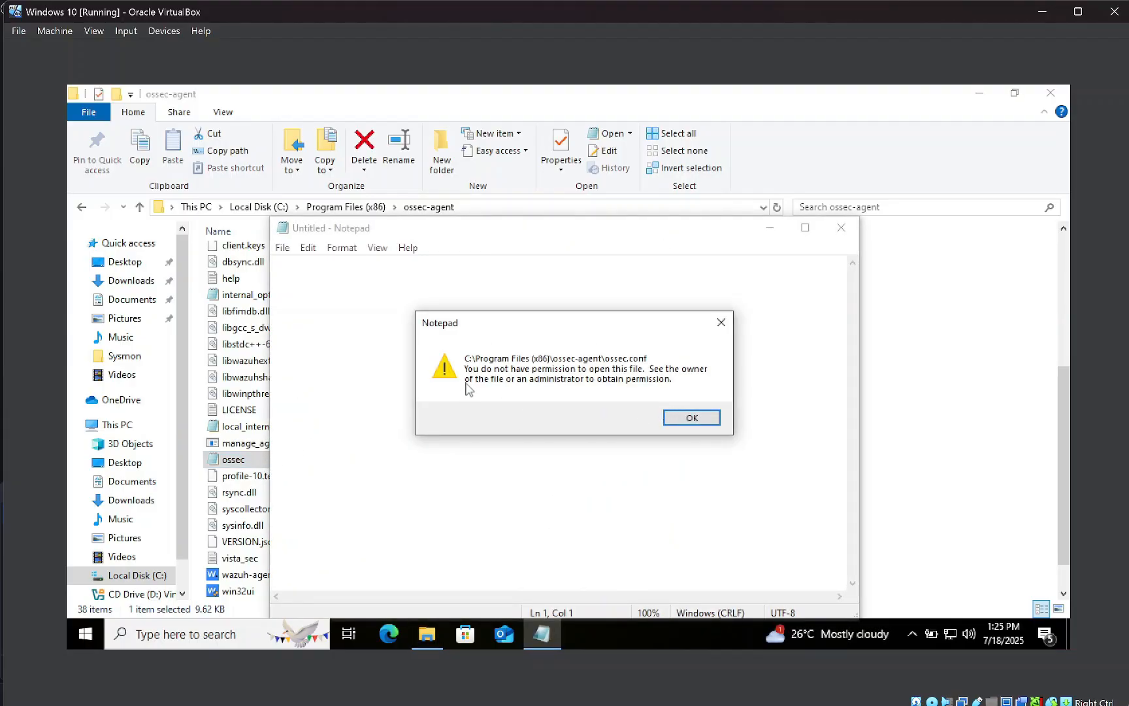
Dismiss the permission error, close Notepad, and relaunch Notepad as administrator
left_click(692, 417)
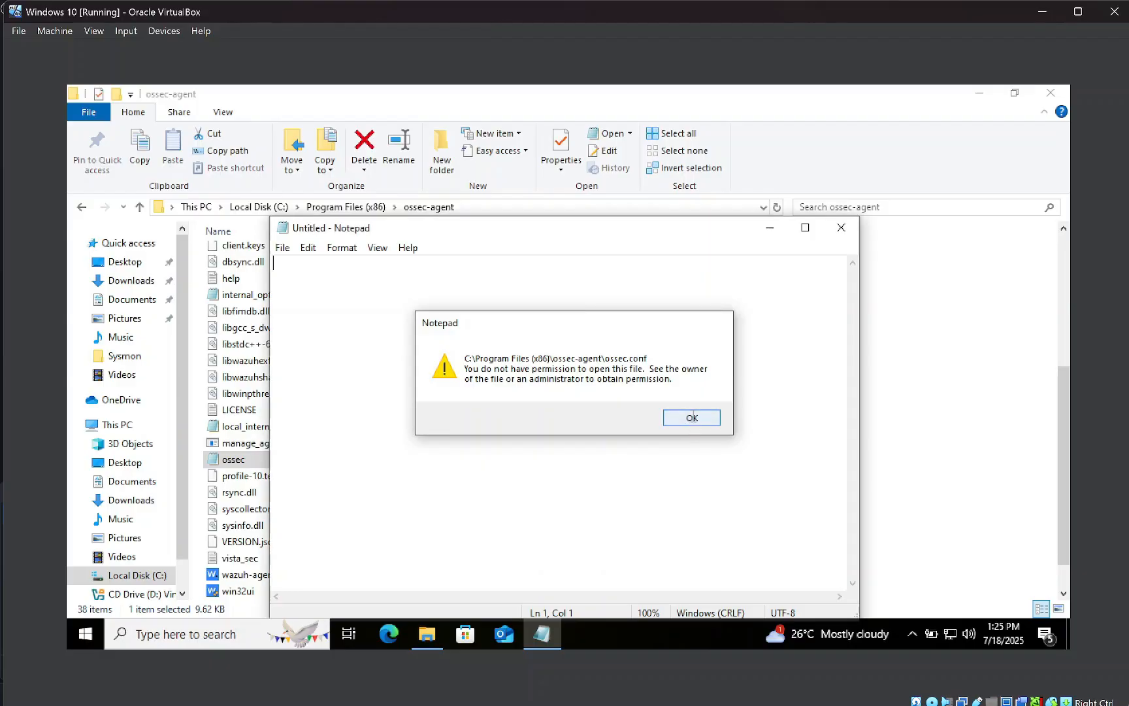
left_click(841, 228)
left_click(76, 634)
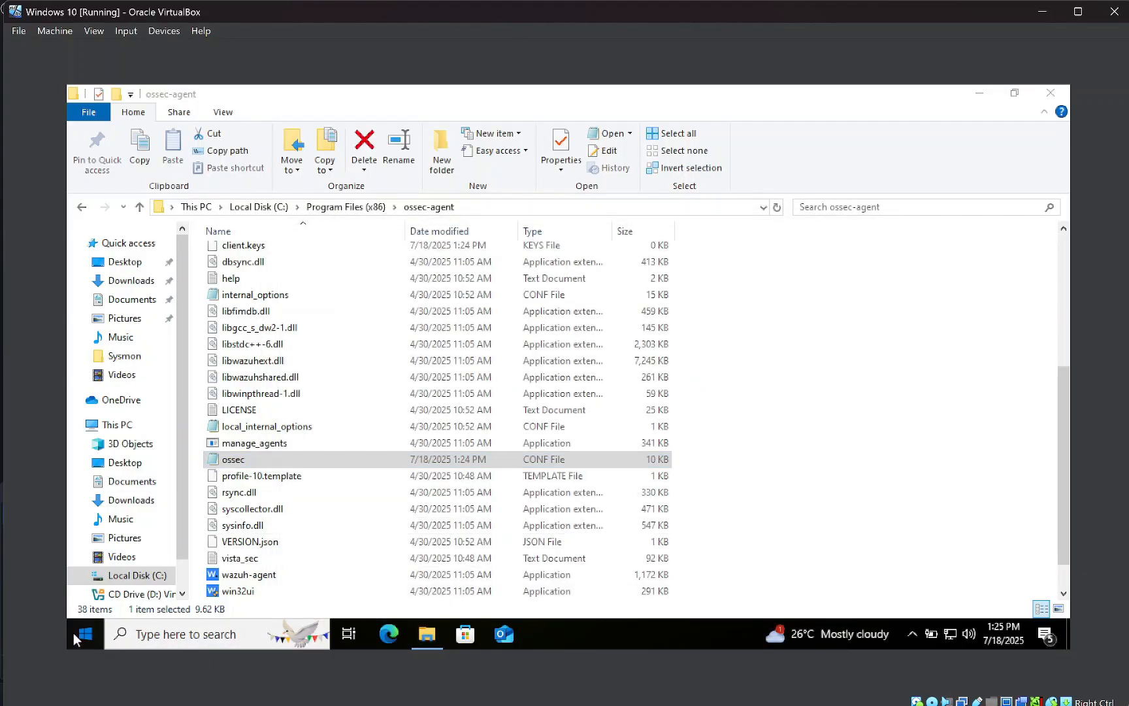
type("note")
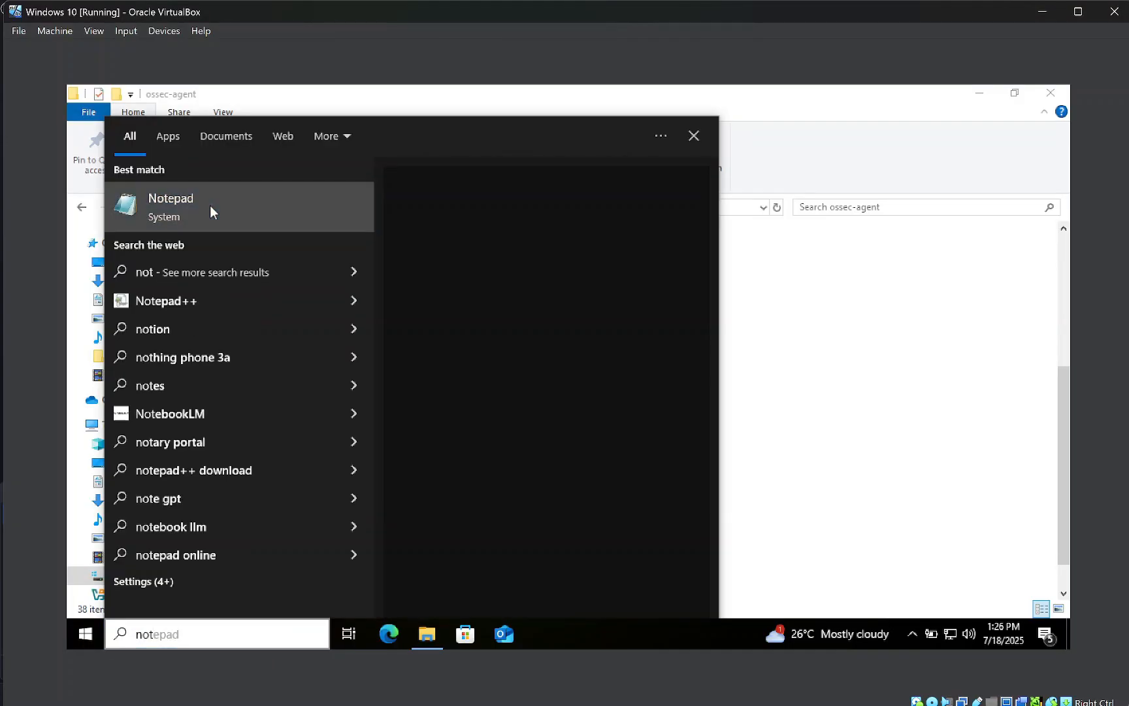
right_click(210, 206)
left_click(239, 214)
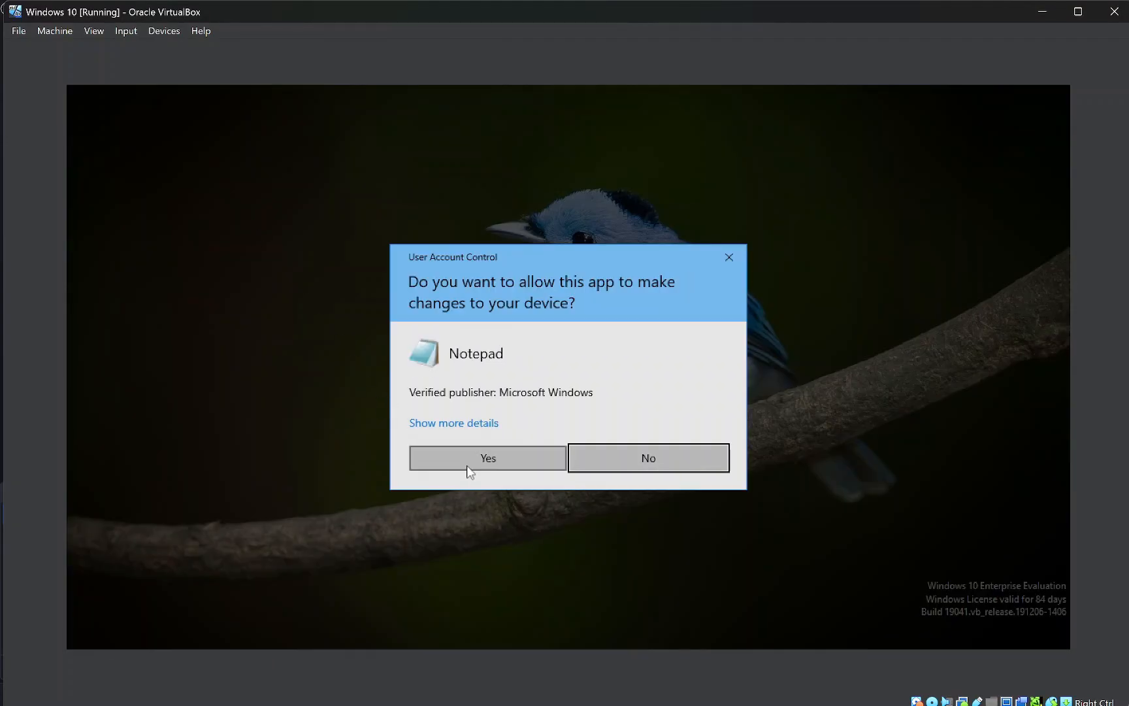
left_click(460, 465)
In Notepad's Open dialog, navigate to C:\Program Files (x86)\ossec-agent
left_click(283, 247)
left_click(299, 293)
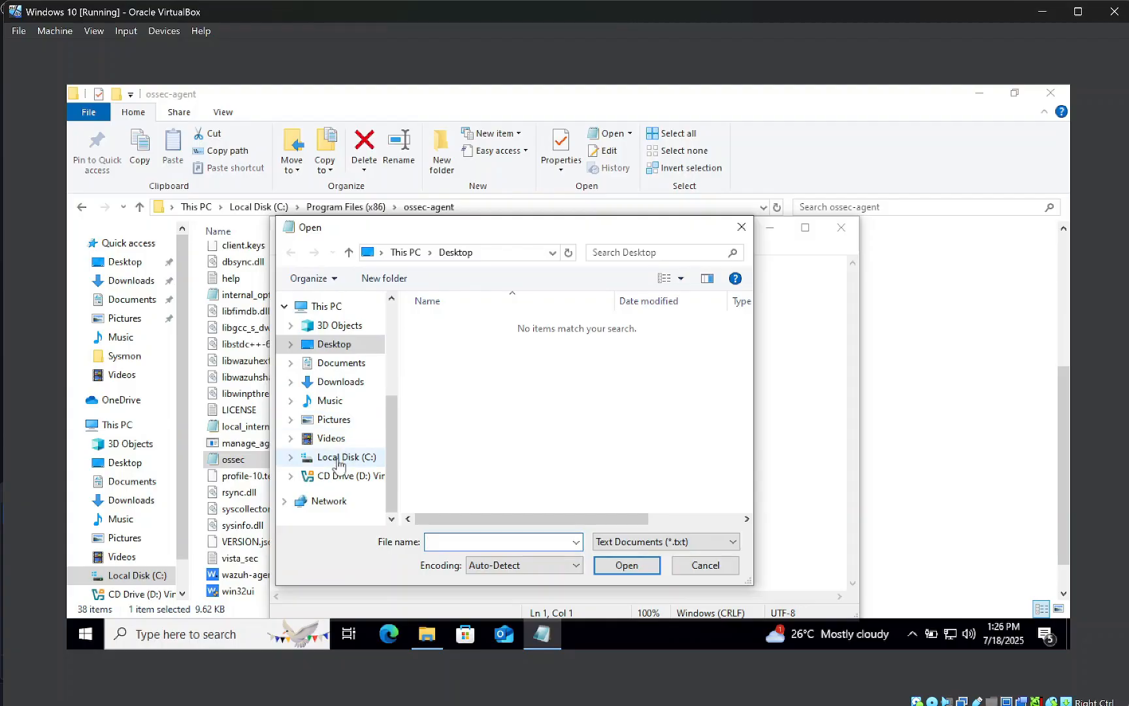
left_click(338, 461)
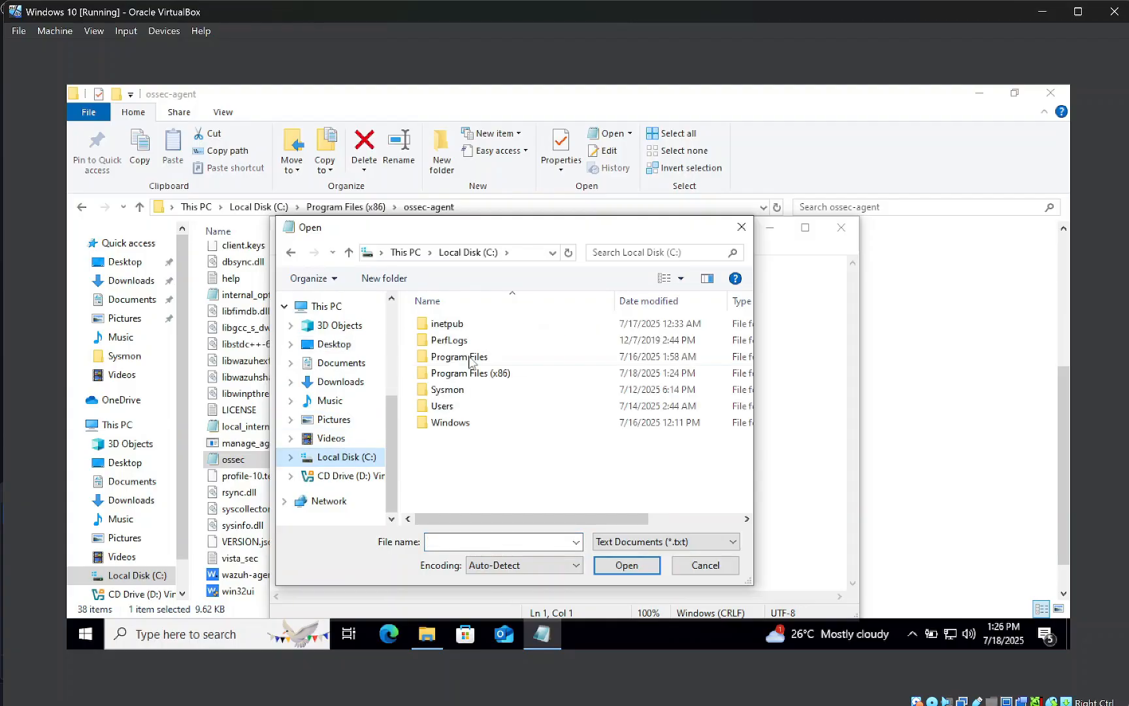
left_click(486, 377)
double_click(487, 378)
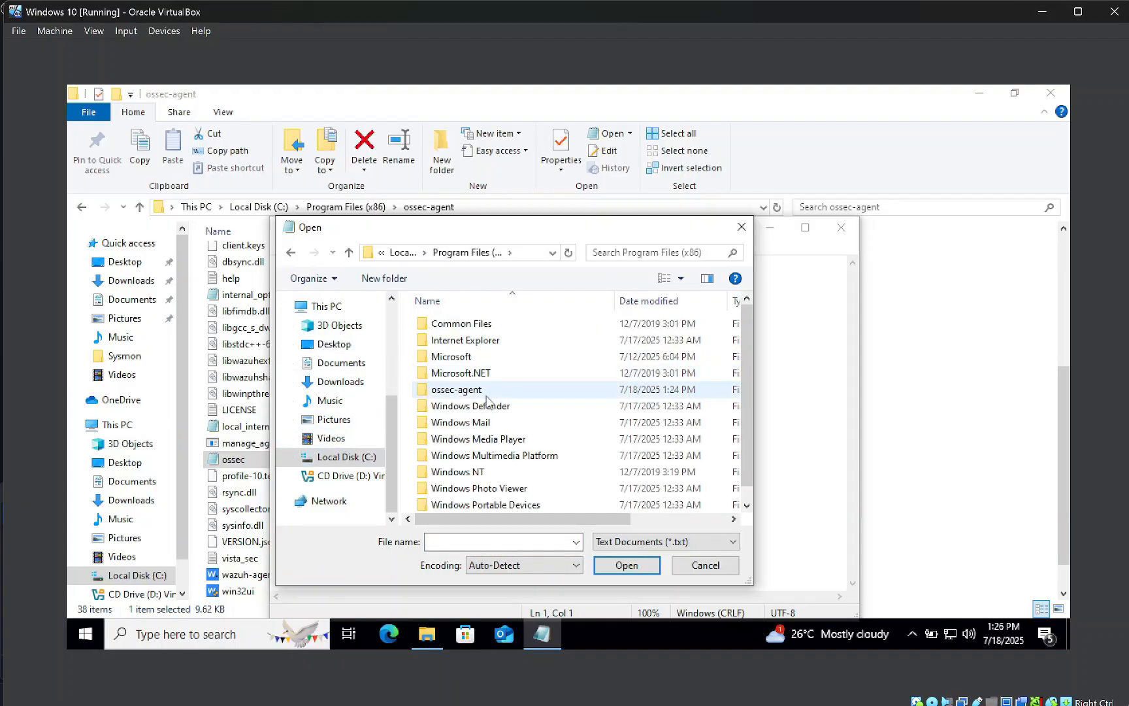
scroll(477, 428, "down", 1)
scroll(475, 429, "up", 1)
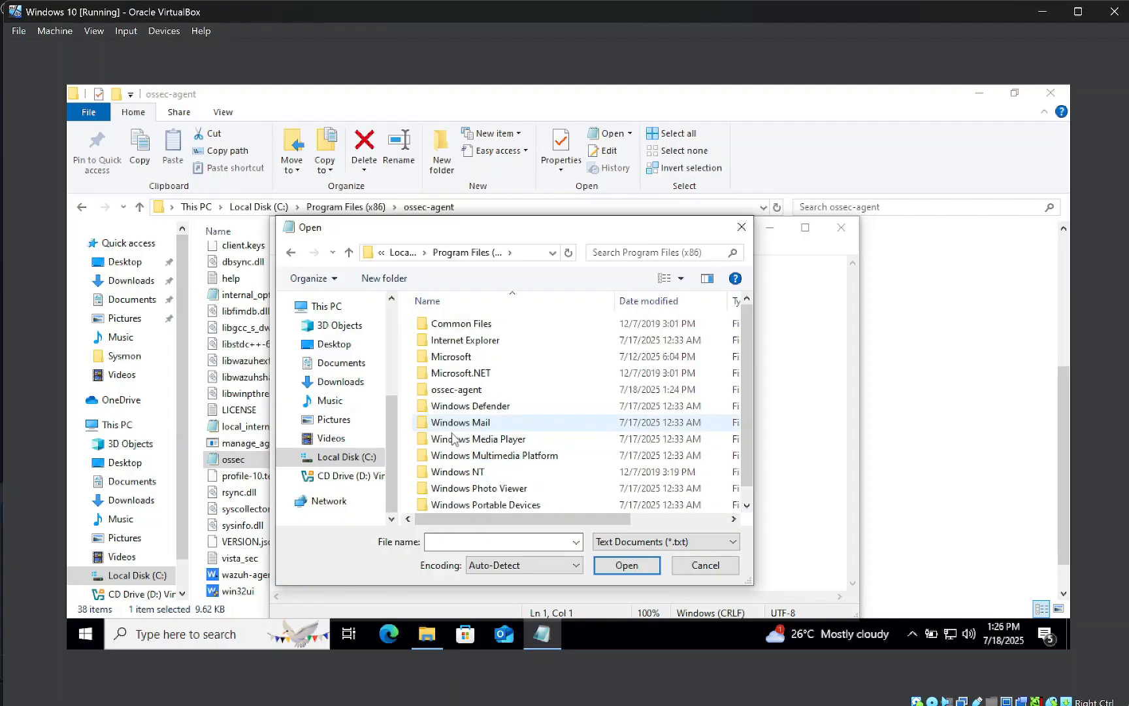
double_click(457, 388)
Switch the file filter to All Files and open ossec.conf
scroll(503, 406, "down", 1)
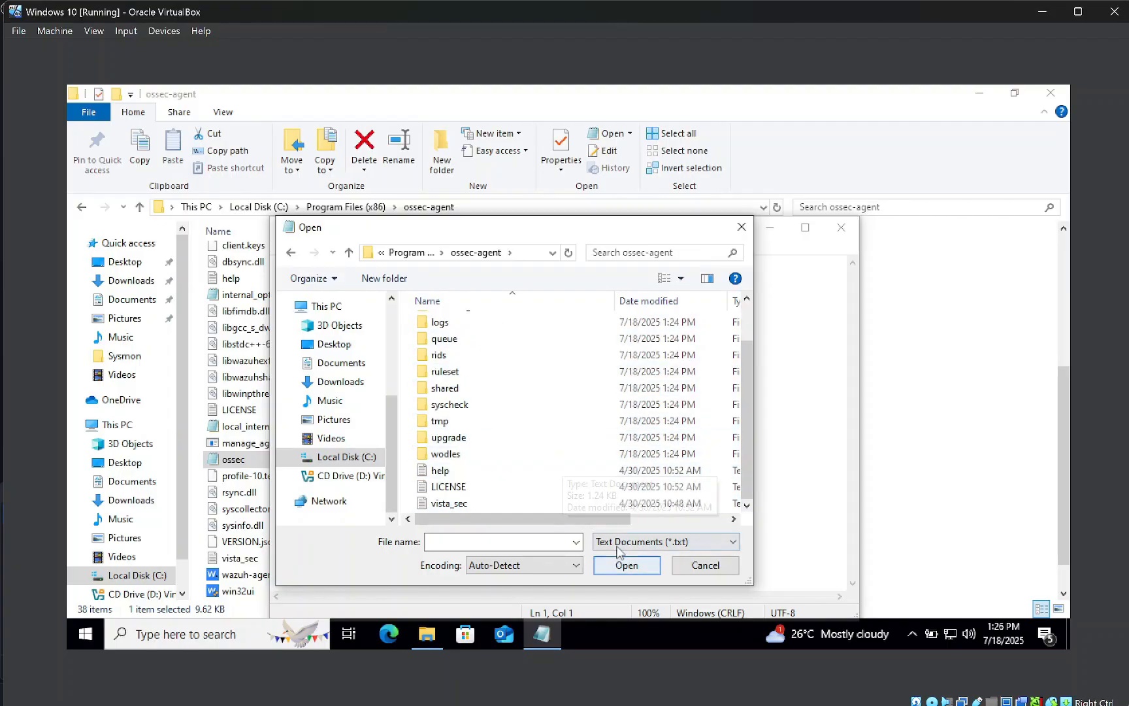
left_click(651, 548)
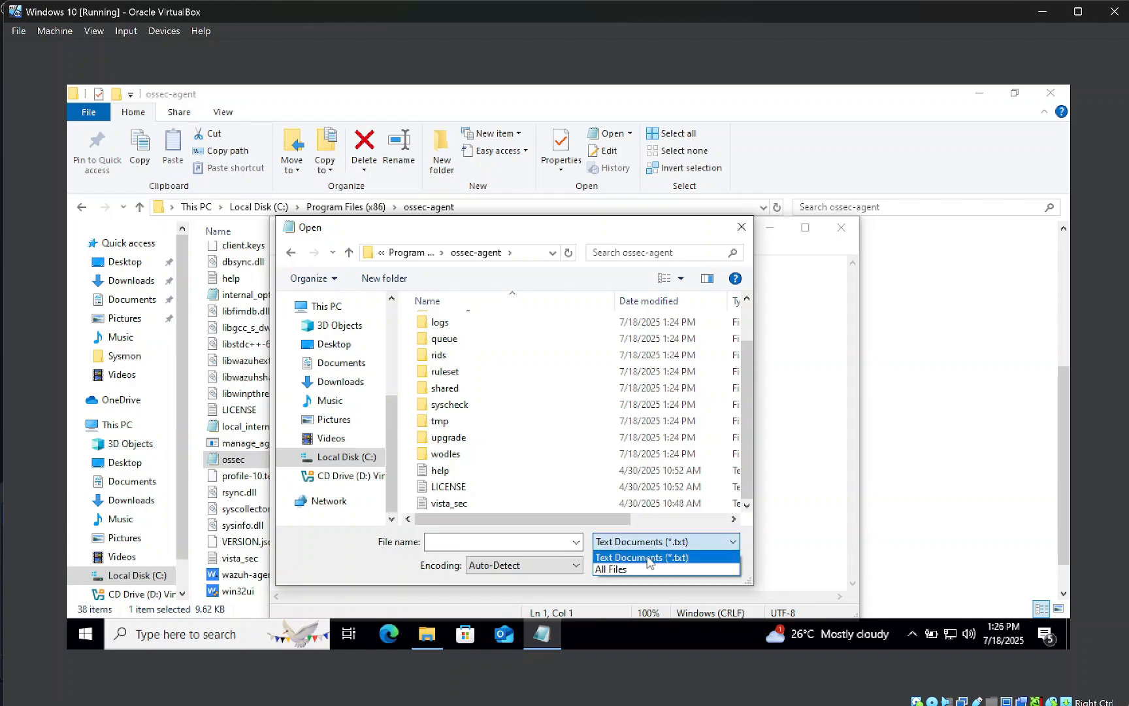
left_click(651, 557)
scroll(523, 461, "down", 3)
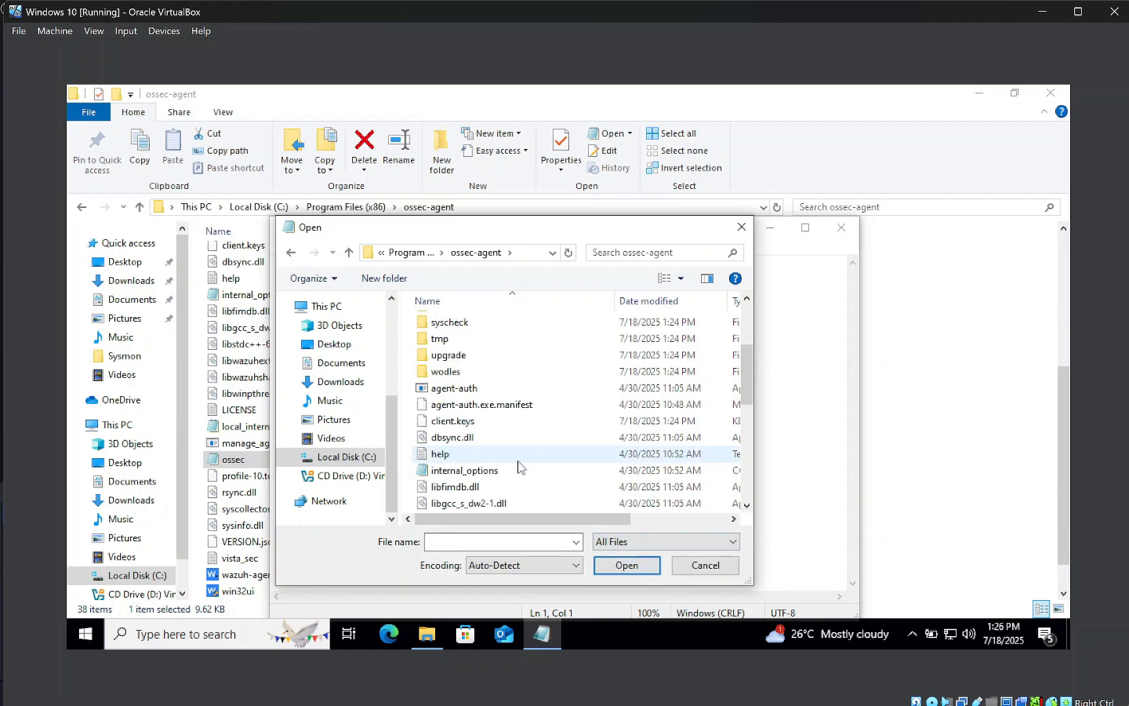
scroll(451, 491, "down", 3)
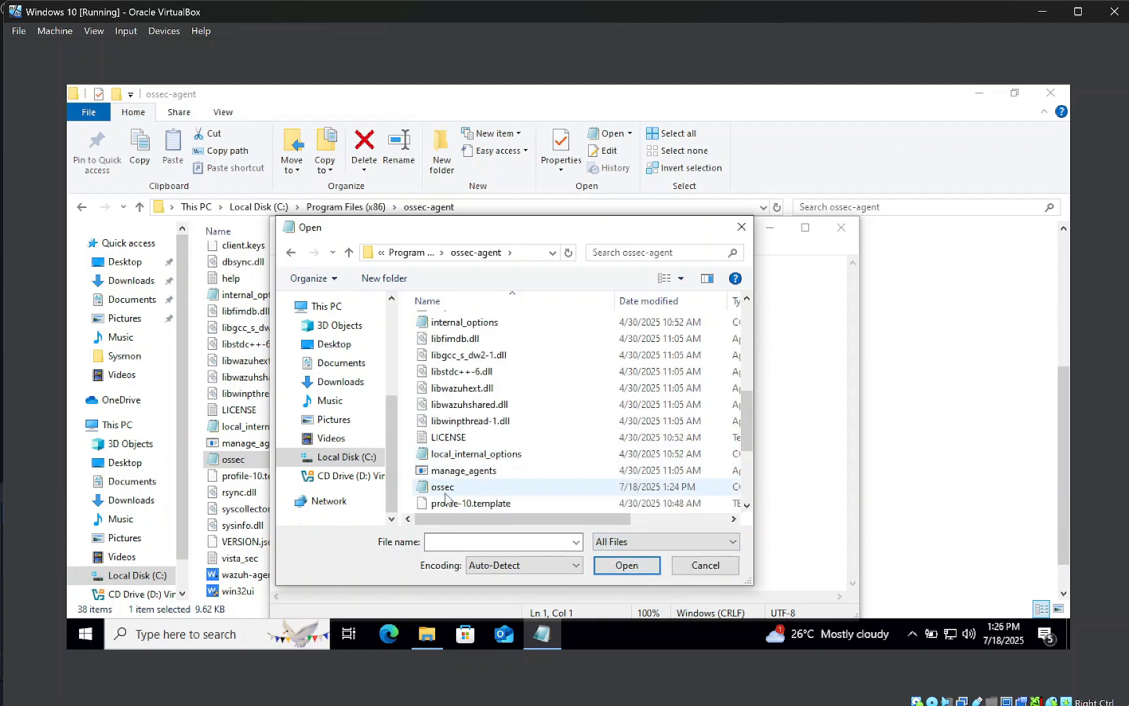
scroll(446, 491, "down", 1)
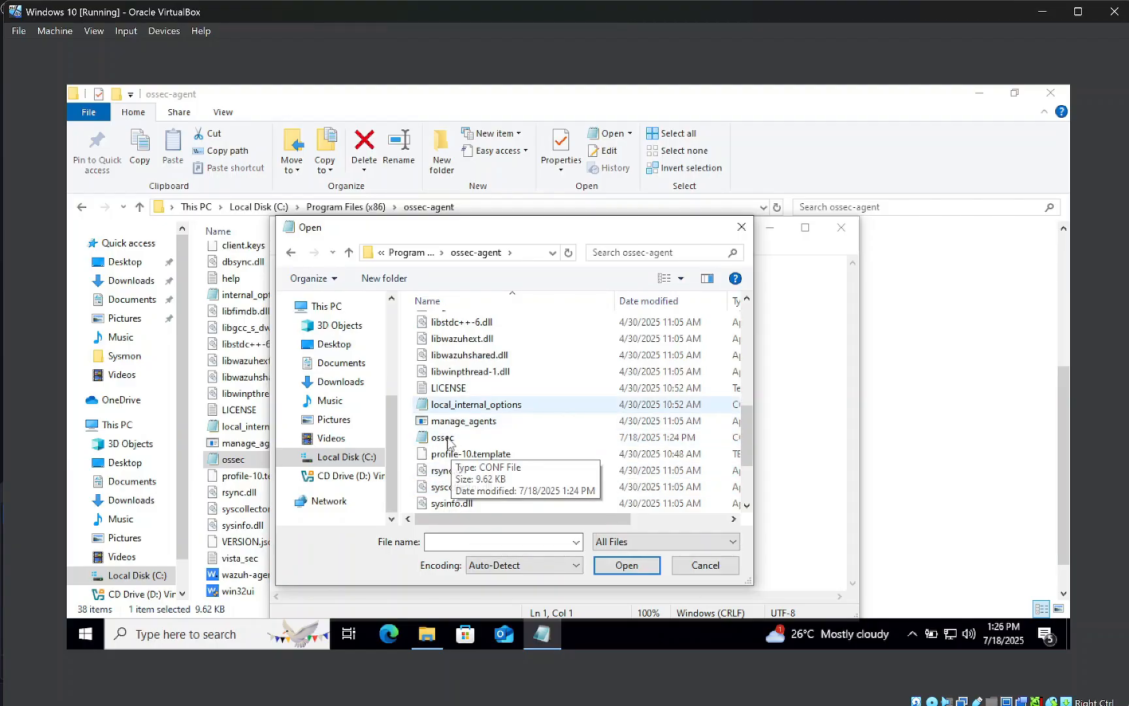
double_click(449, 439)
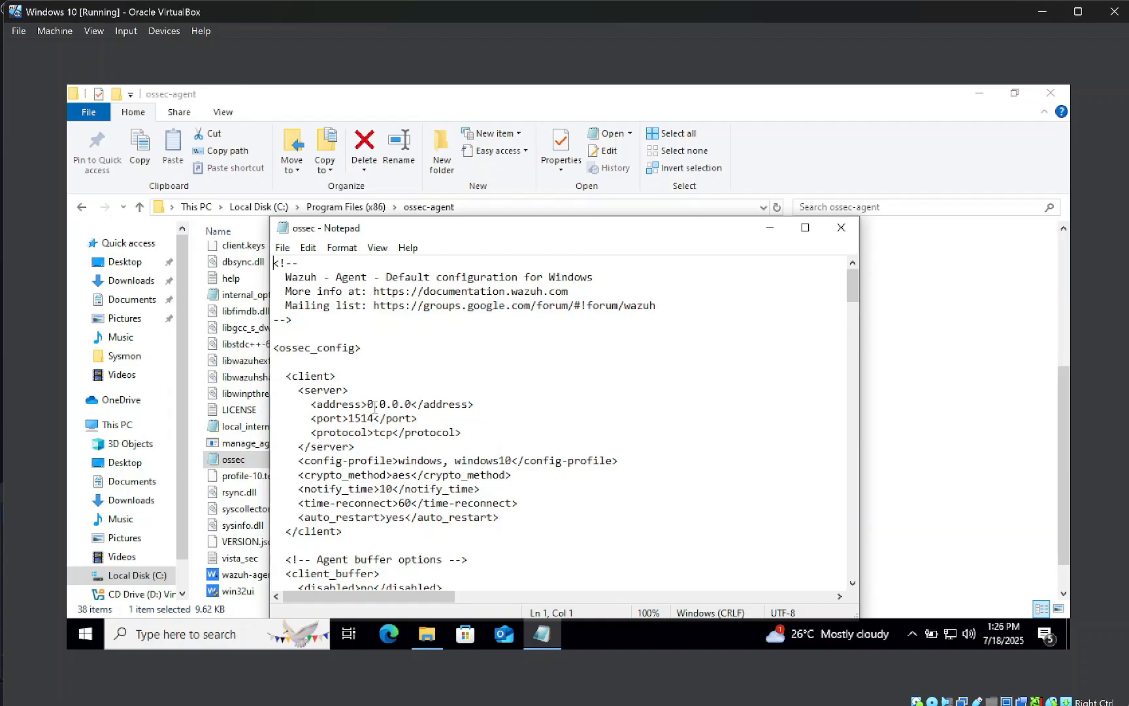
Replace the <address> value 0.0.0.0 with 192.168.31.110
left_click_drag(368, 403, 413, 403)
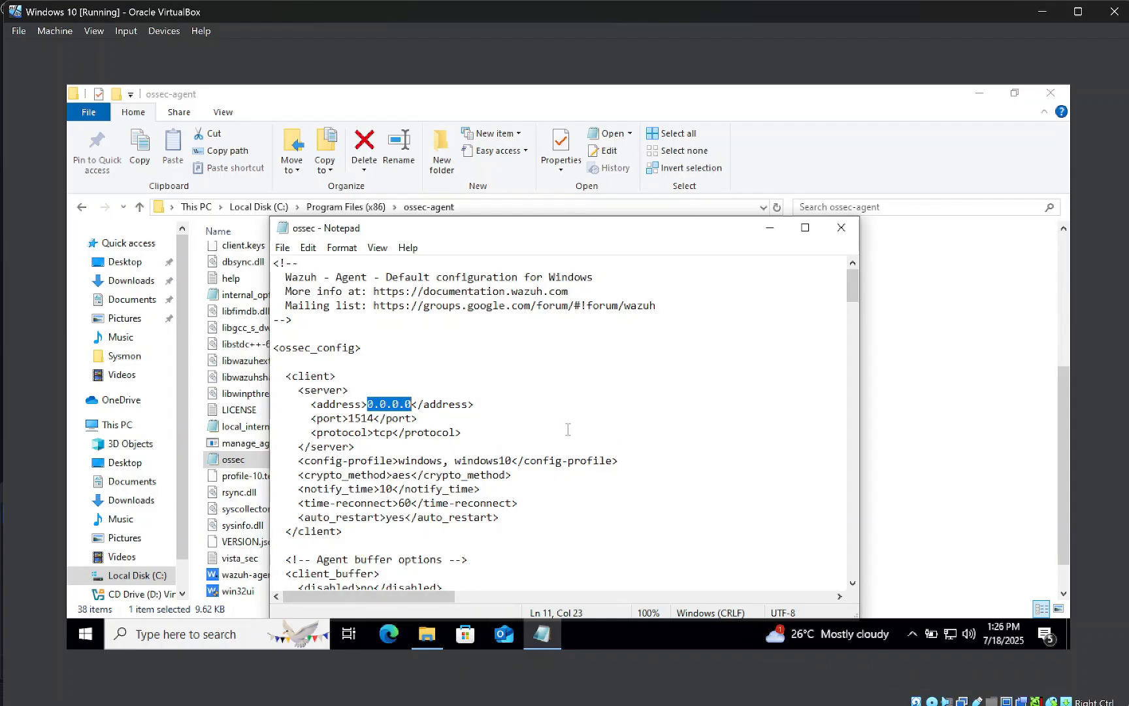
type("192,")
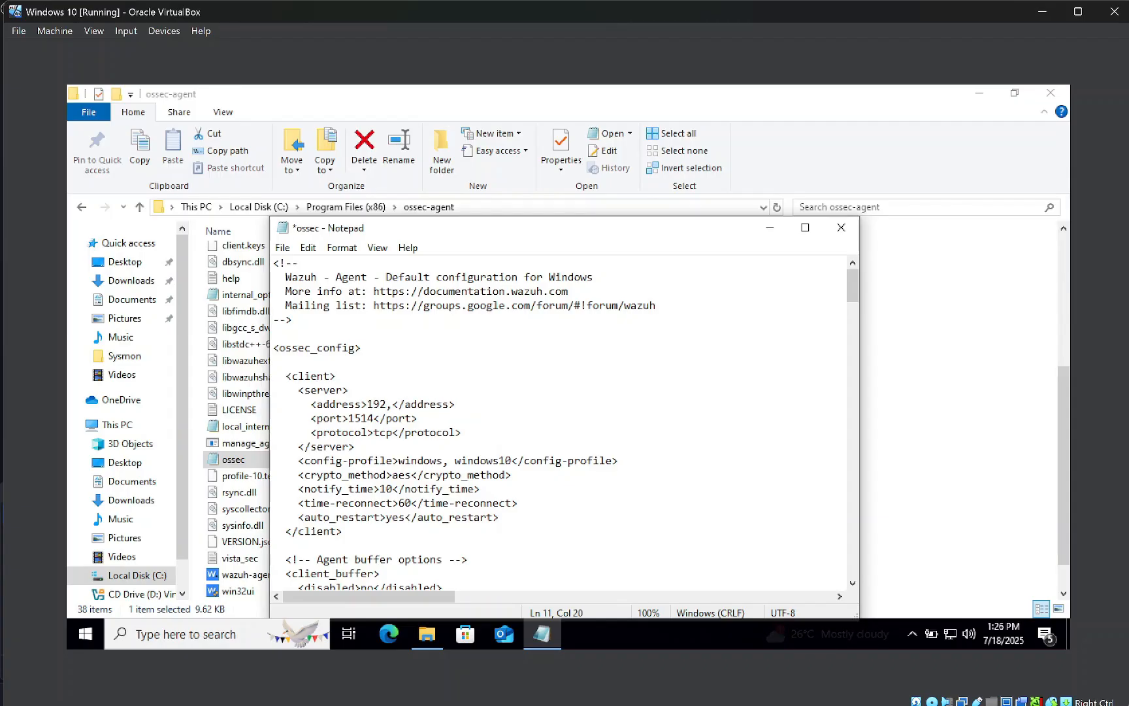
key("BackSpace")
type(".16")
type("8.31")
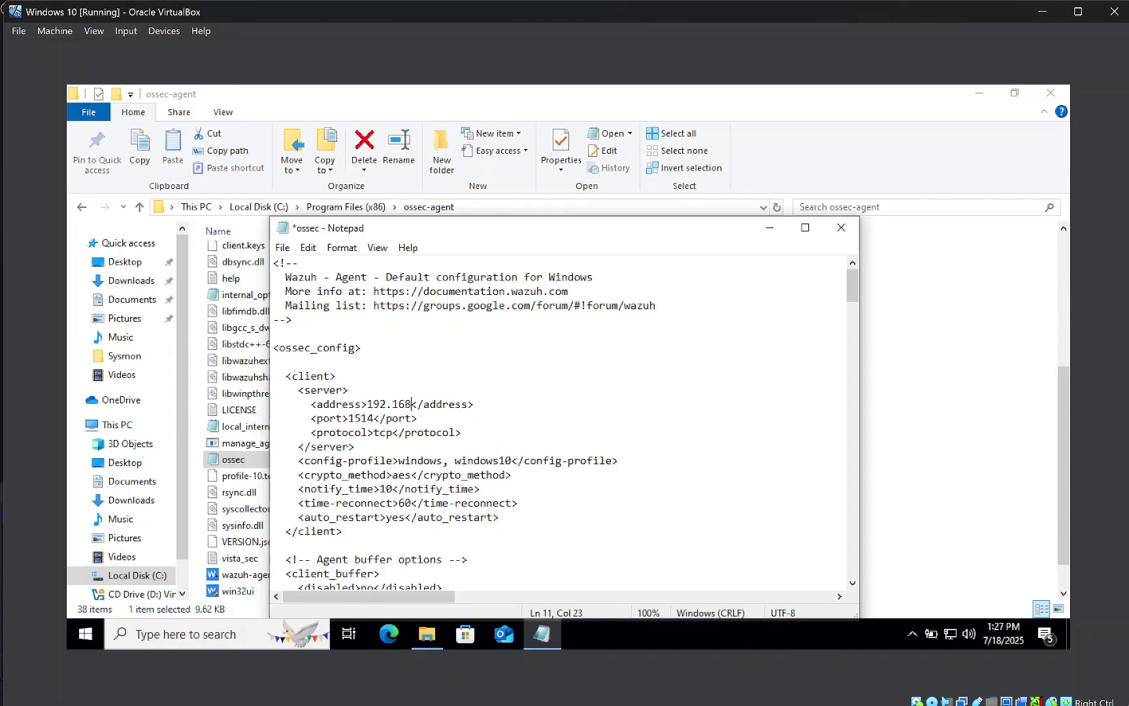
type(".110")
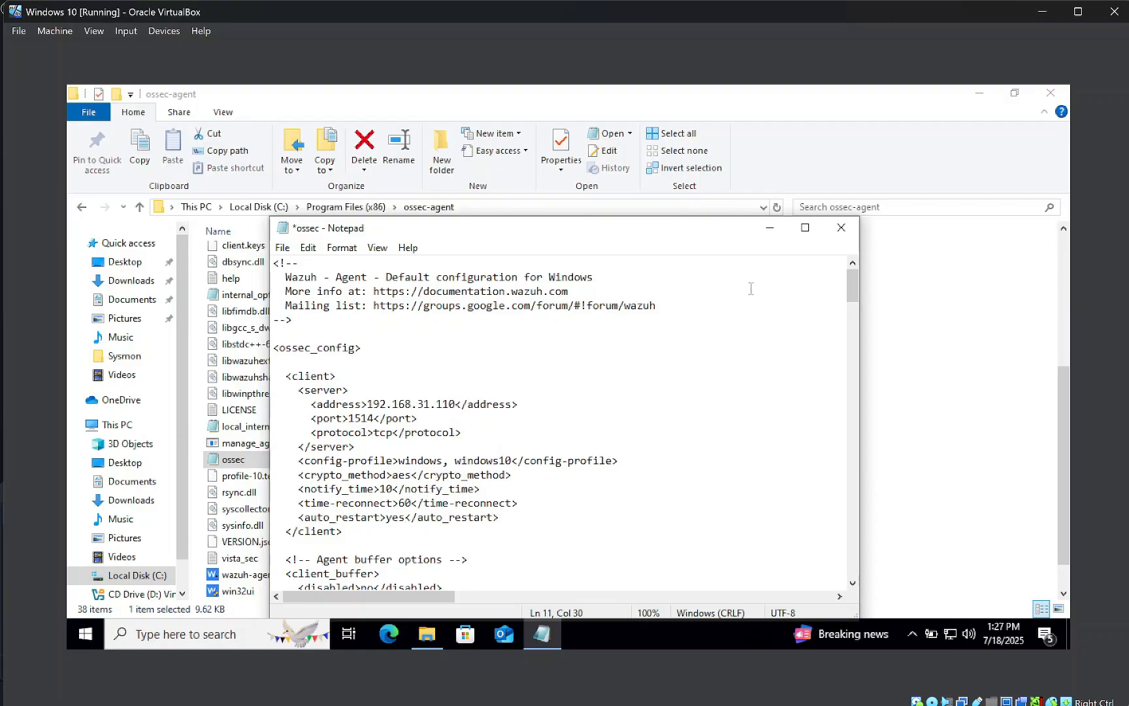
scroll(446, 473, "down", 15)
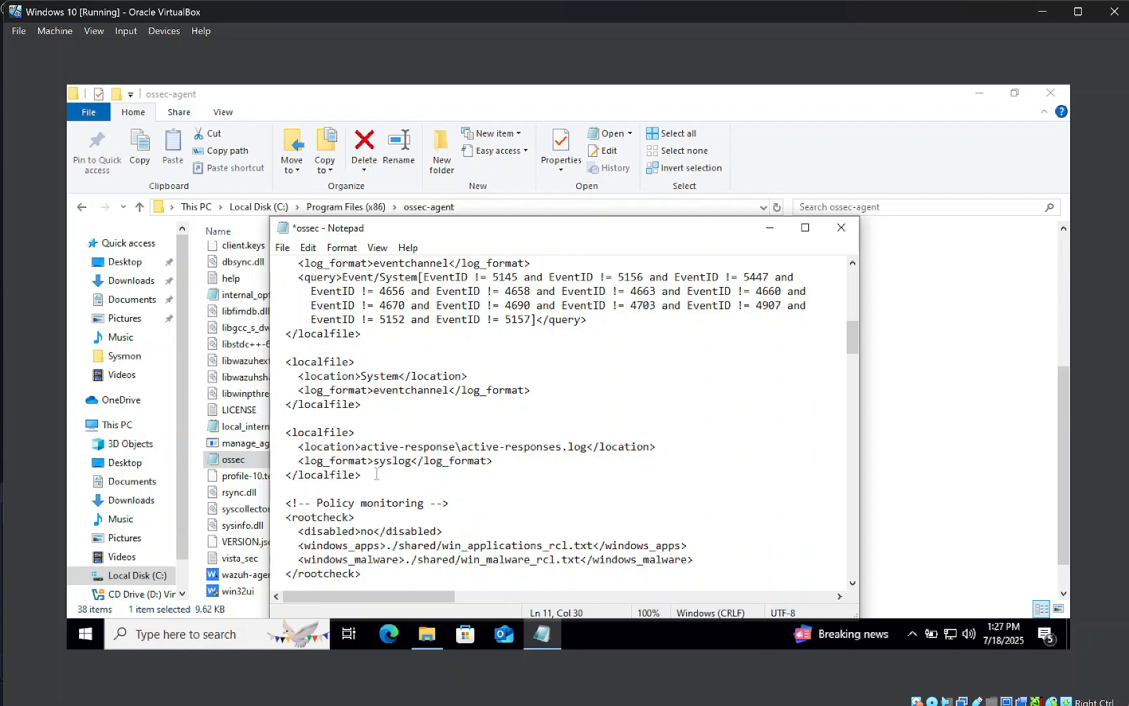
Below the last localfile block, start a new <localfile> with location Microsoft-Windows-Sysmon/Operational
left_click_drag(381, 408, 279, 361)
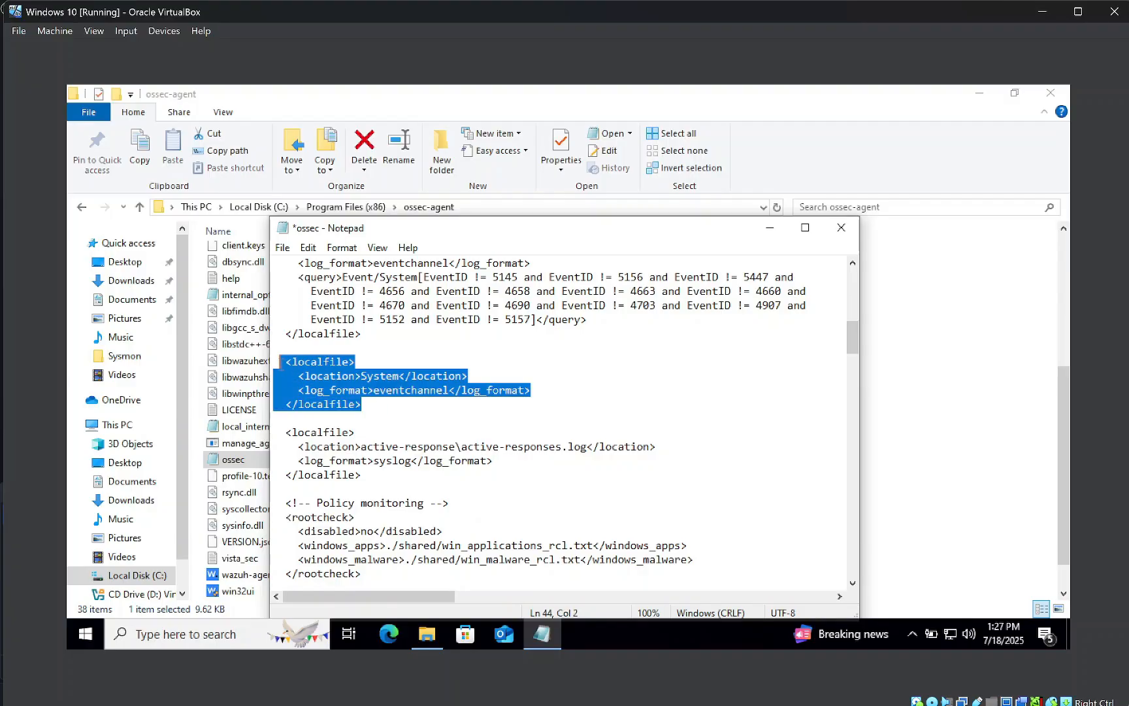
left_click(375, 478)
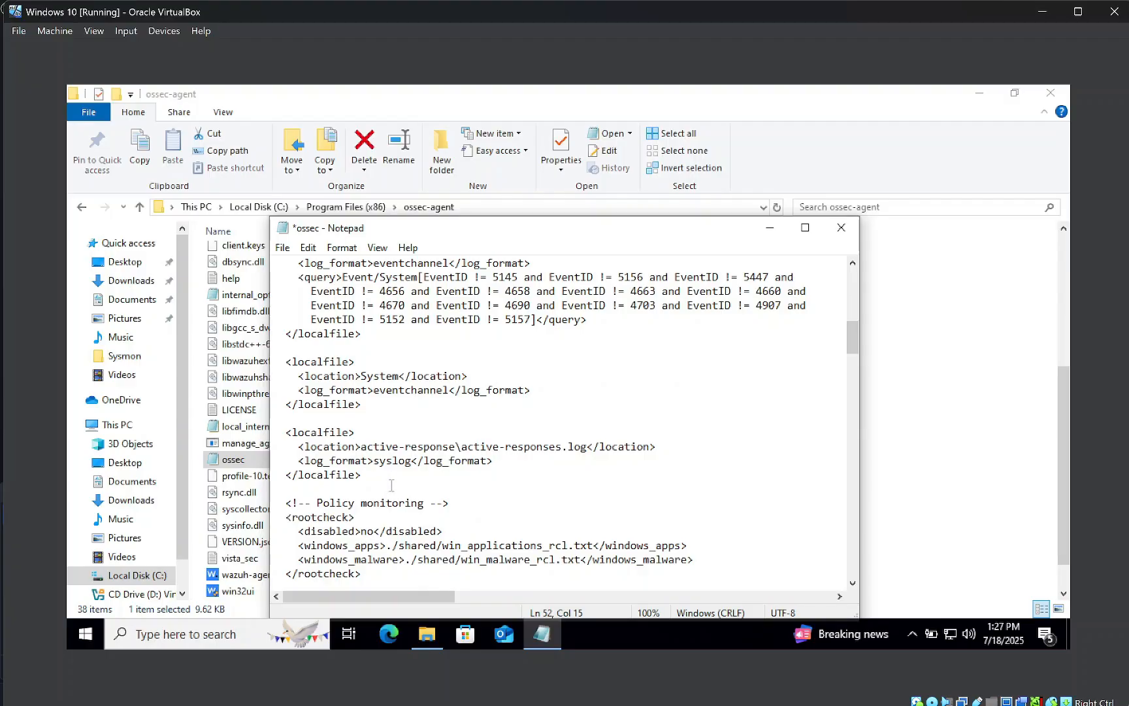
key("Return")
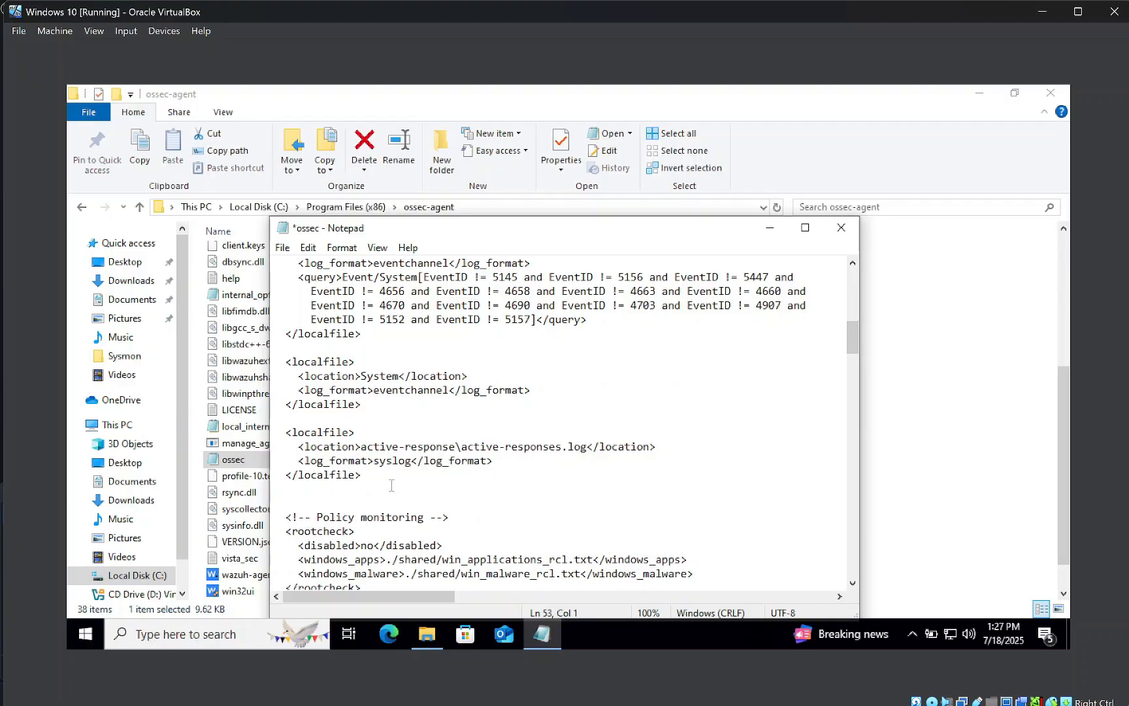
key("Return")
type("<localf")
type("i")
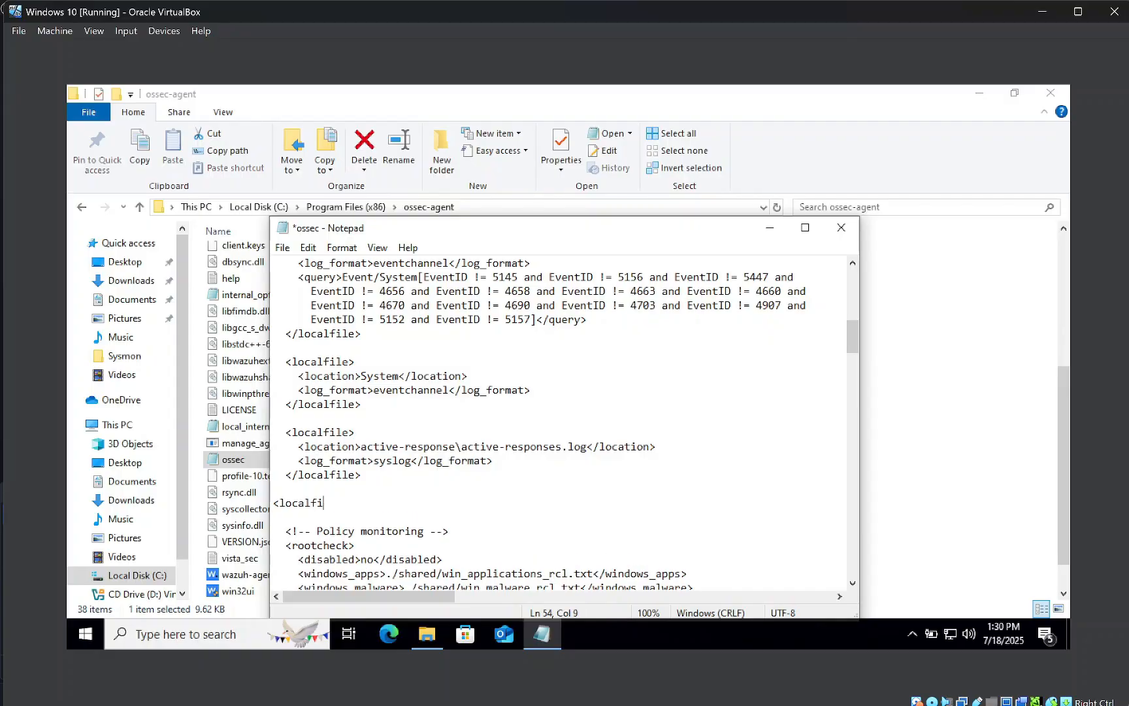
type("le>")
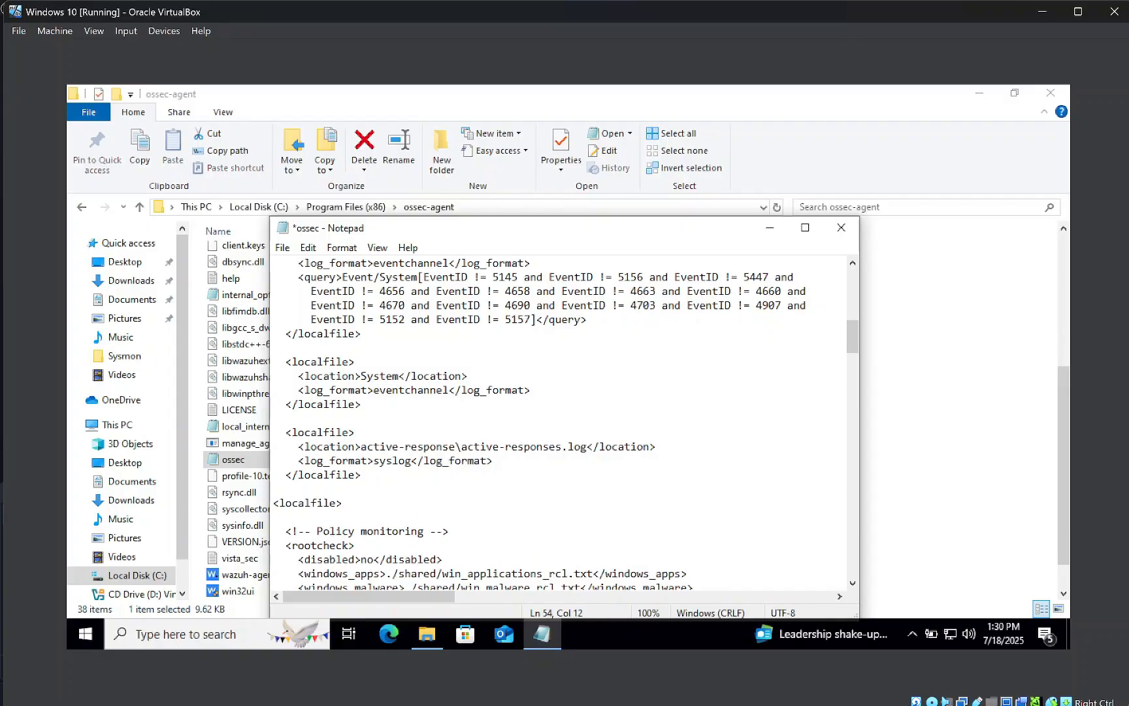
key("Return")
key("Tab")
type("<location")
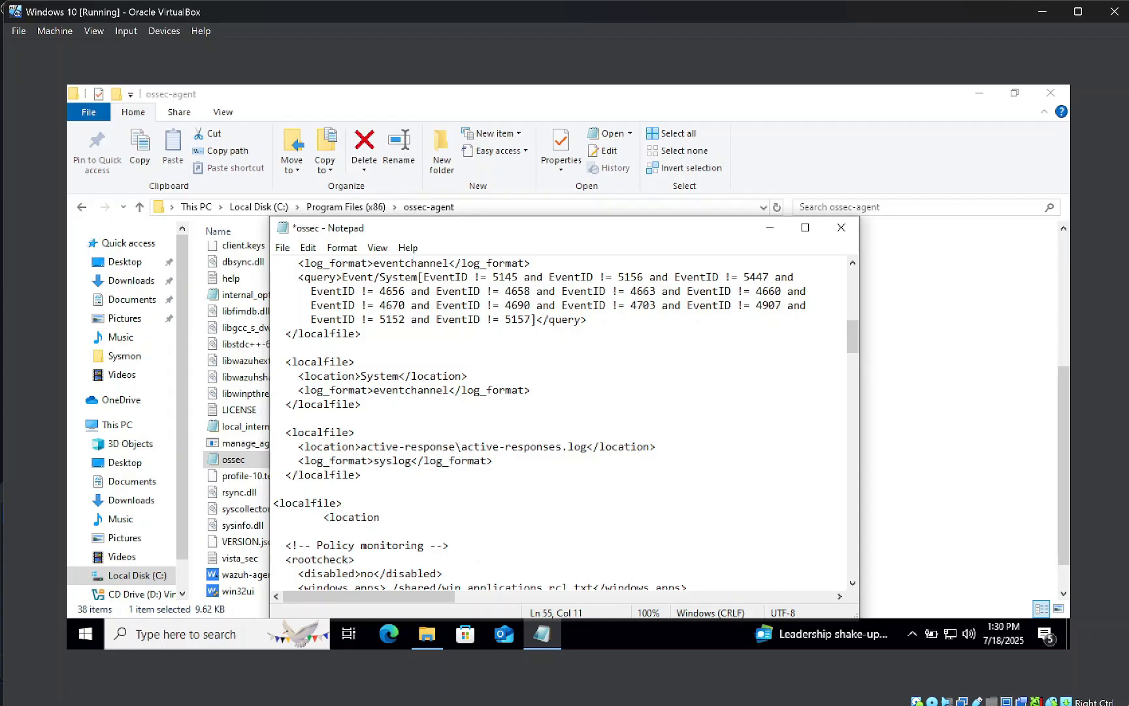
type(">Microsoft-Windows-")
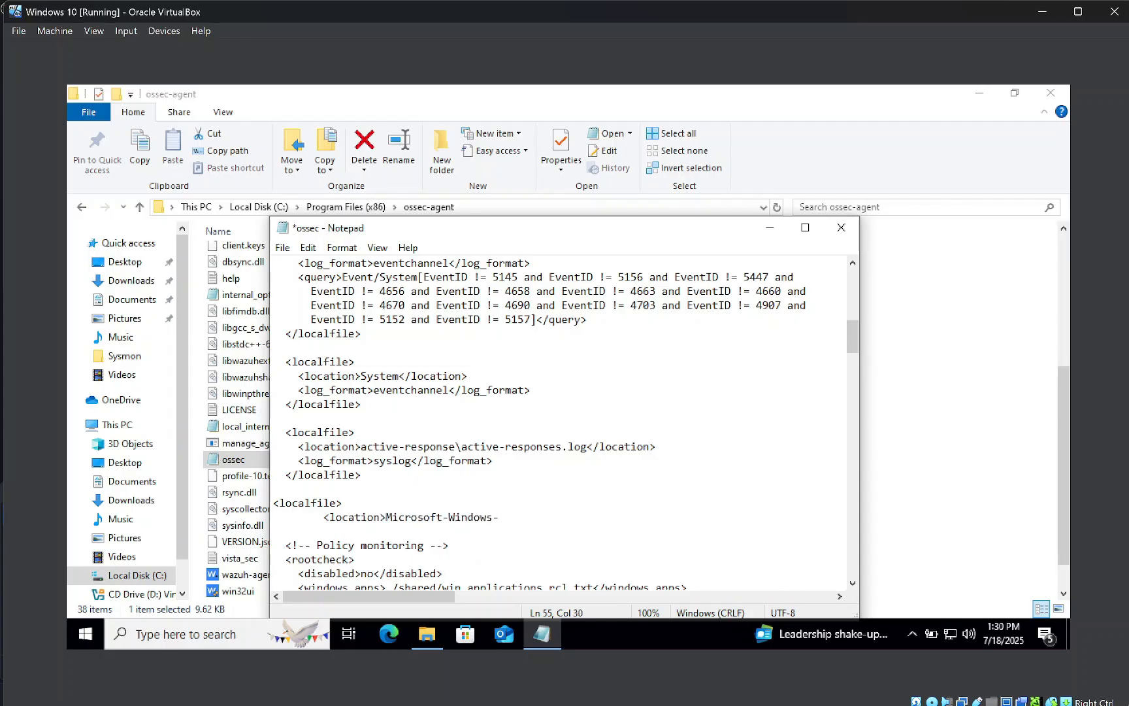
type("Sysmon/Operatio")
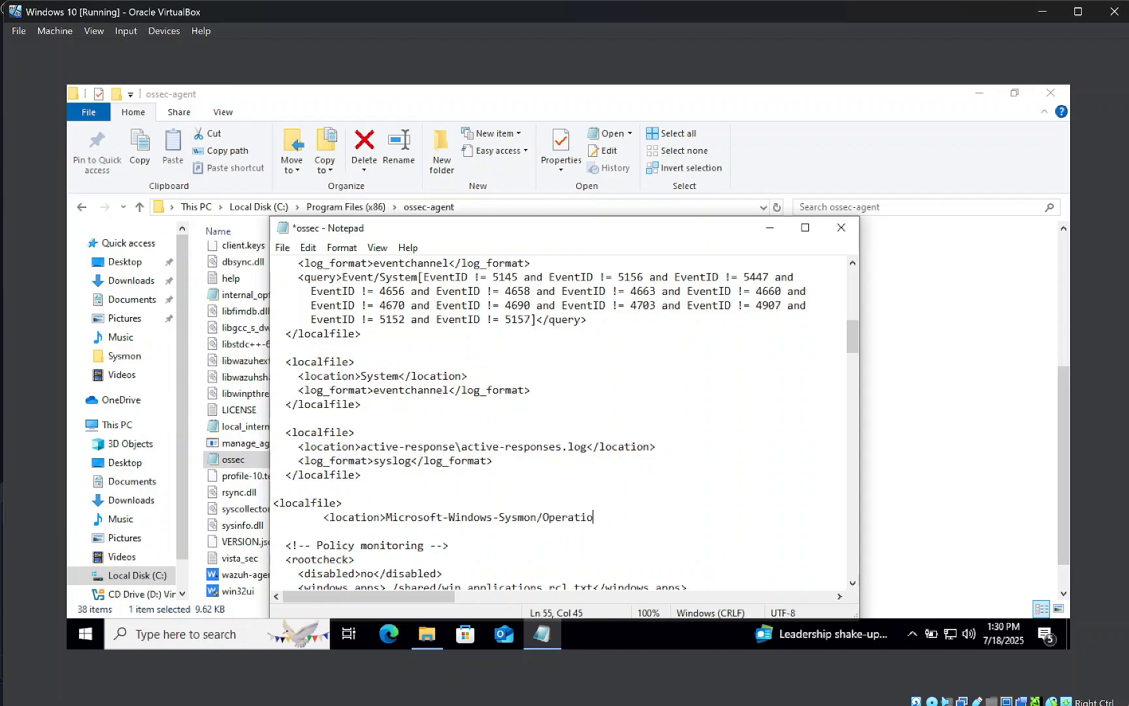
type("nal</location>")
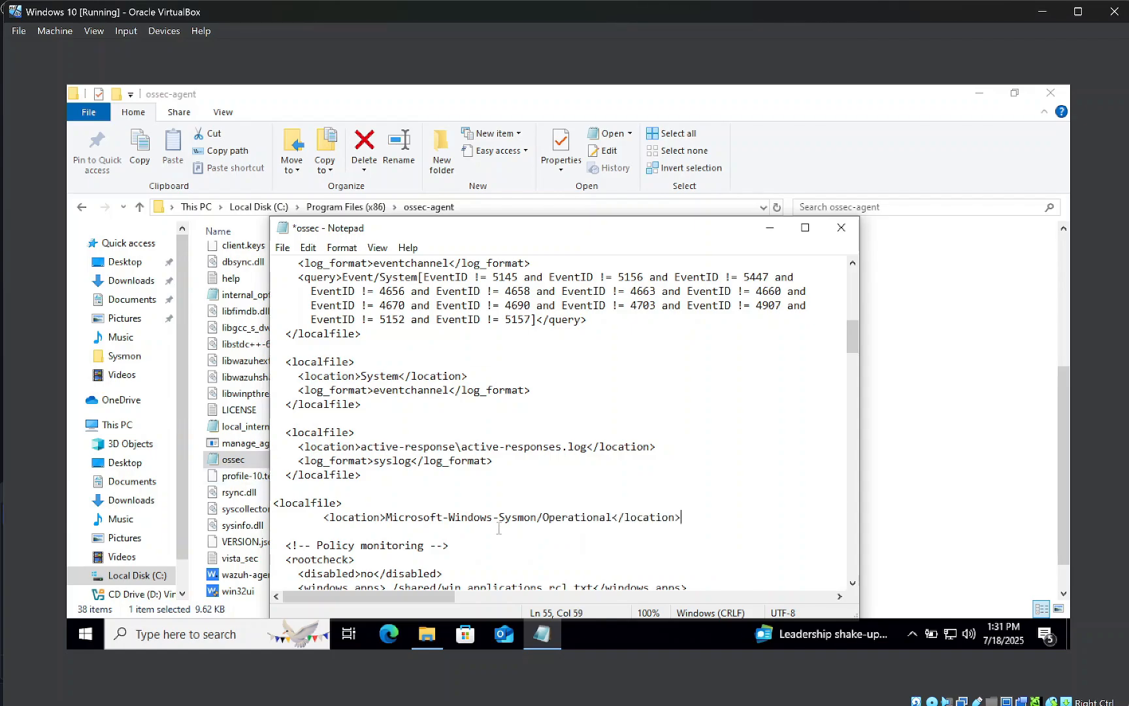
Add <log_format>eventchannel</log_format> and the closing </localfile> tag, then save with Ctrl+S
key("Return")
key("Tab")
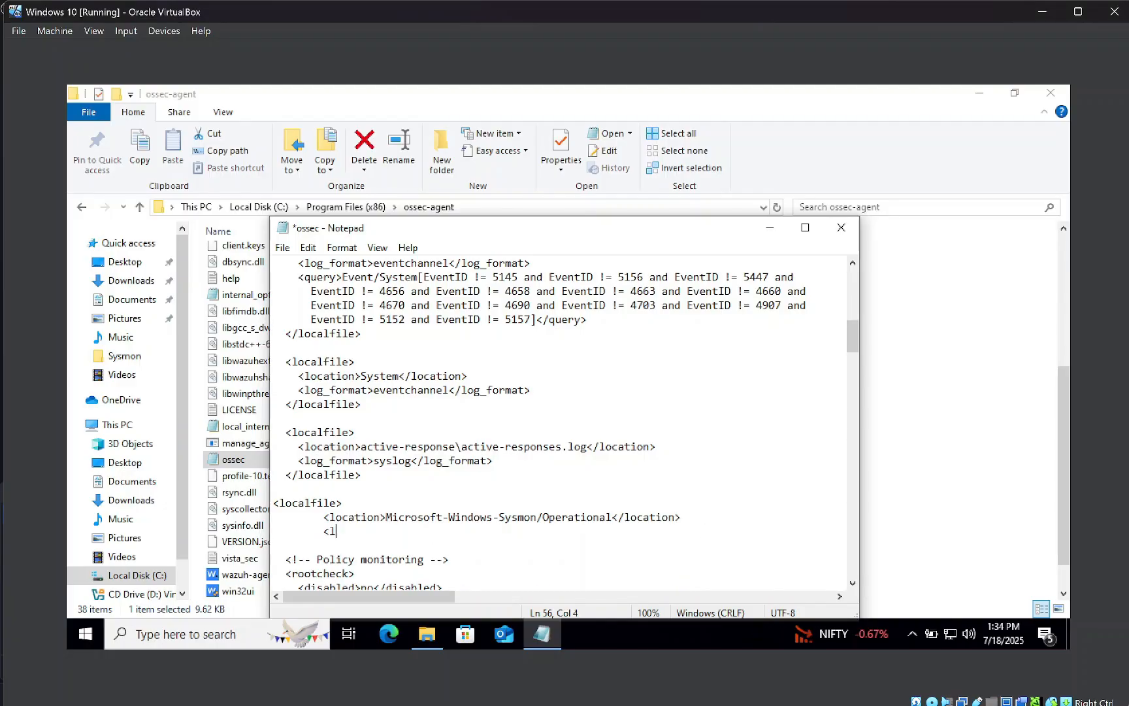
type("<log_format>eventchan")
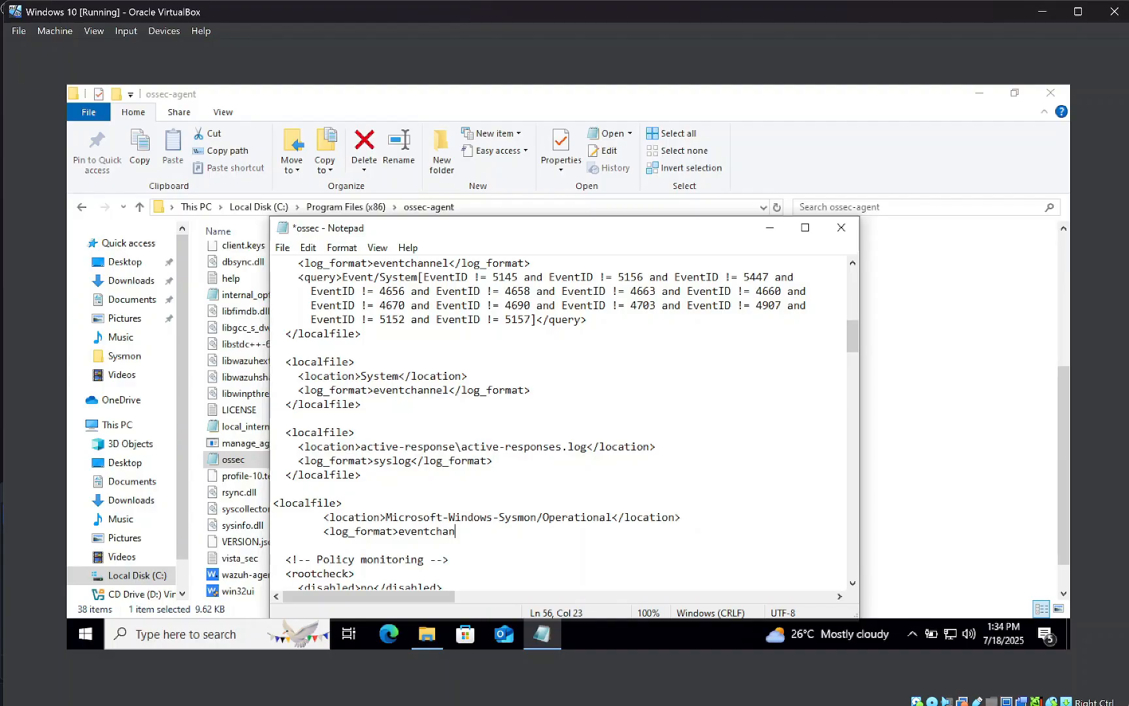
type("nel</log_format>")
key("Down")
key("Return")
type("</")
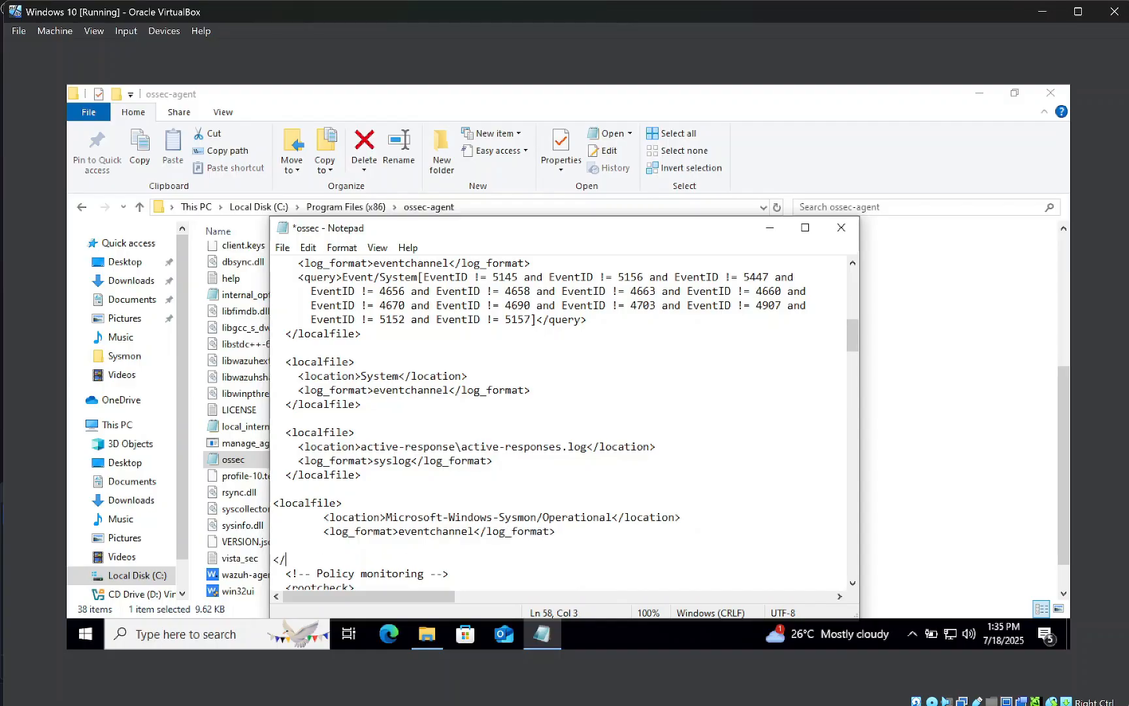
type("localfile>")
key("Home")
key("BackSpace")
left_click_drag(349, 545, 273, 502)
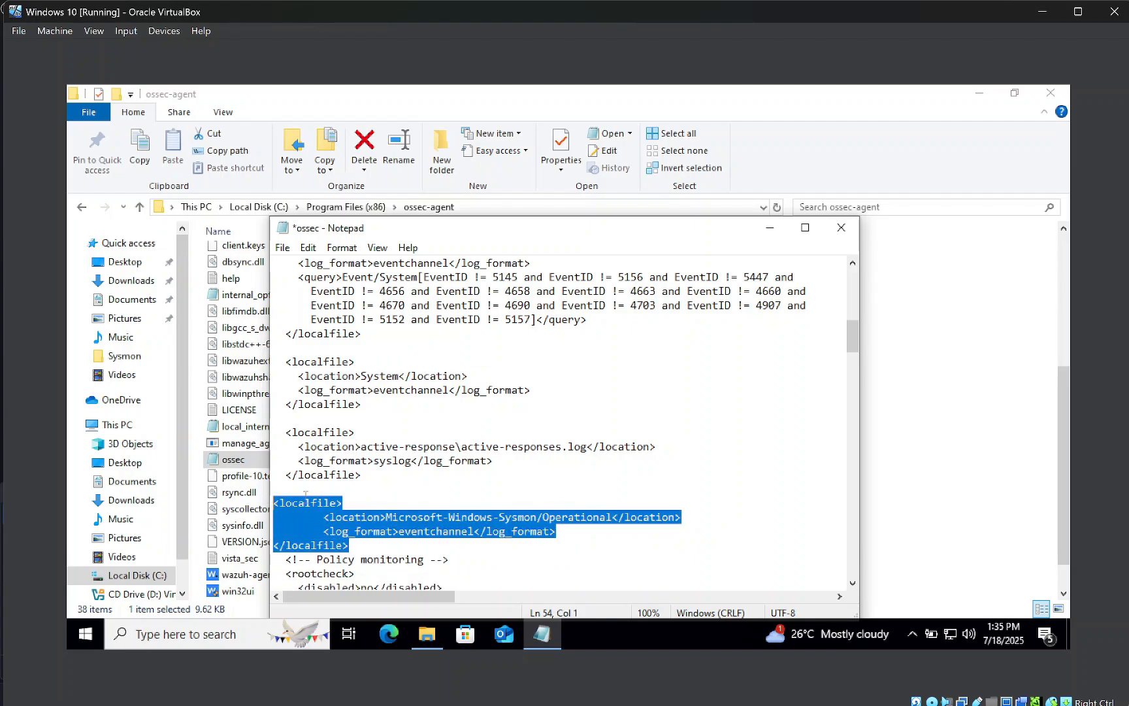
left_click(412, 496)
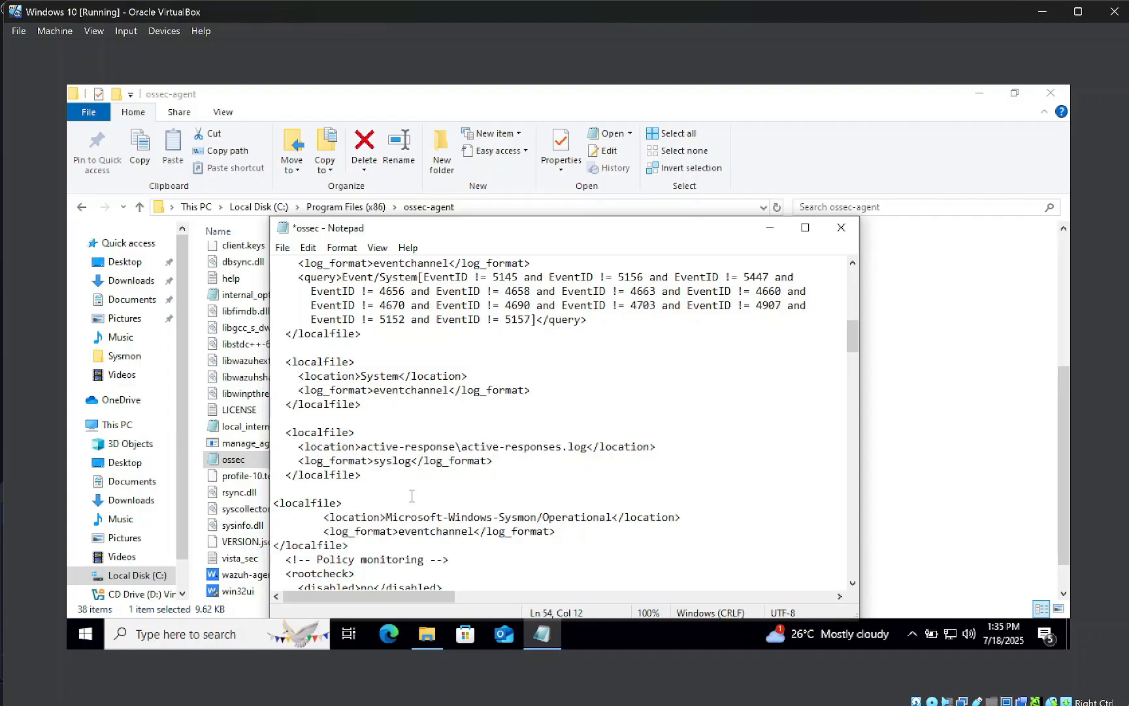
key("ctrl+s")
Close Notepad and Explorer, then start the agent via Wazuh Agent Manager's Manage > Start
left_click(841, 226)
left_click(1051, 92)
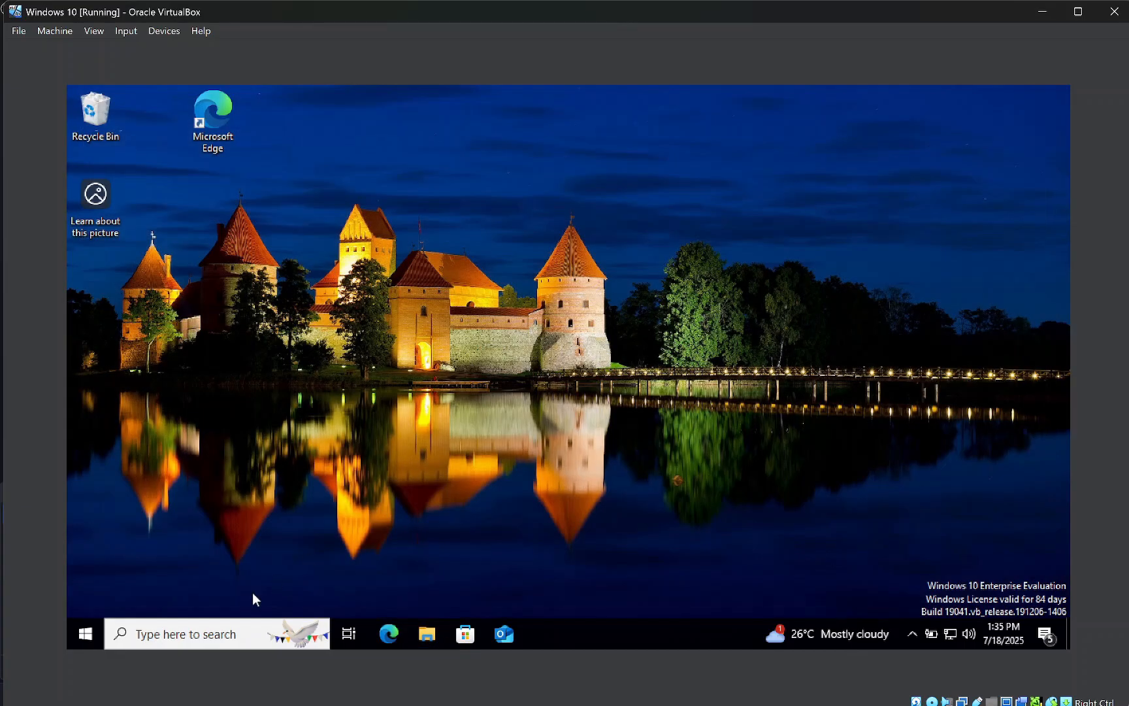
left_click(84, 634)
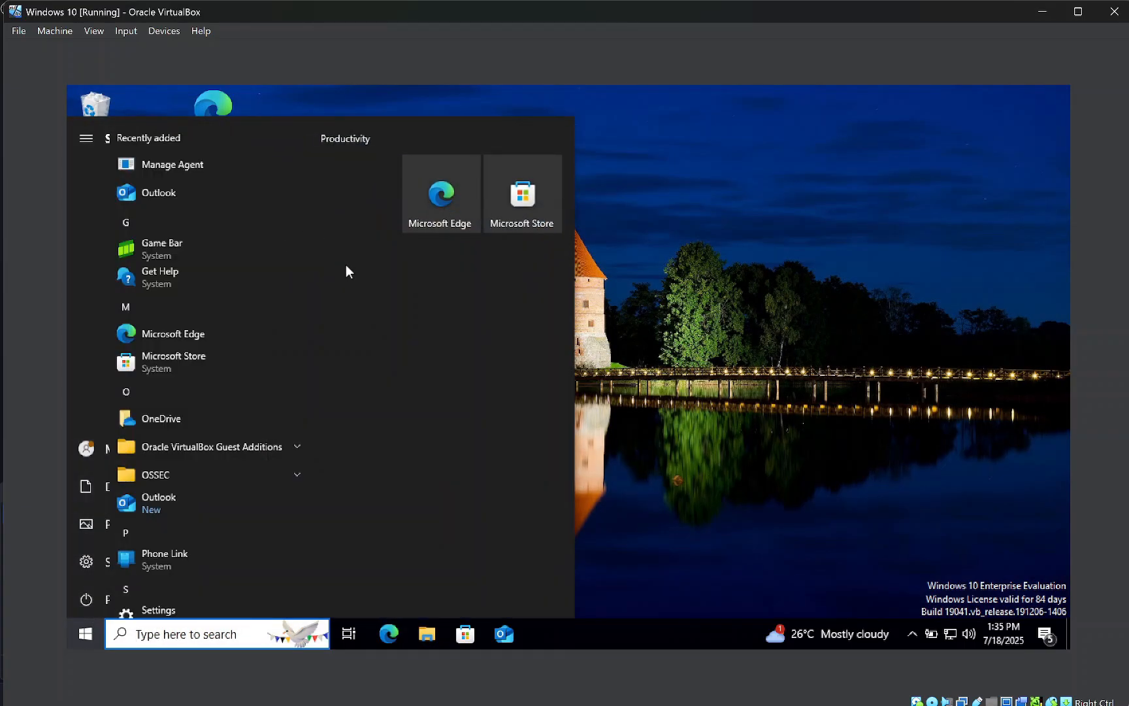
left_click(162, 168)
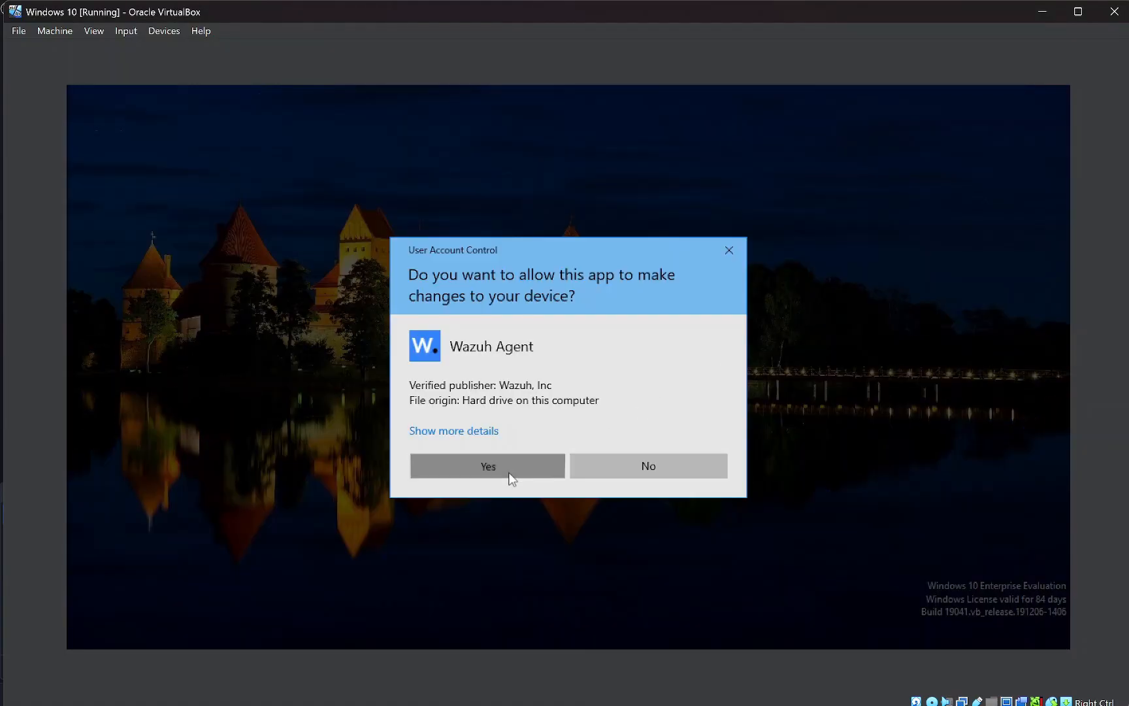
left_click(512, 471)
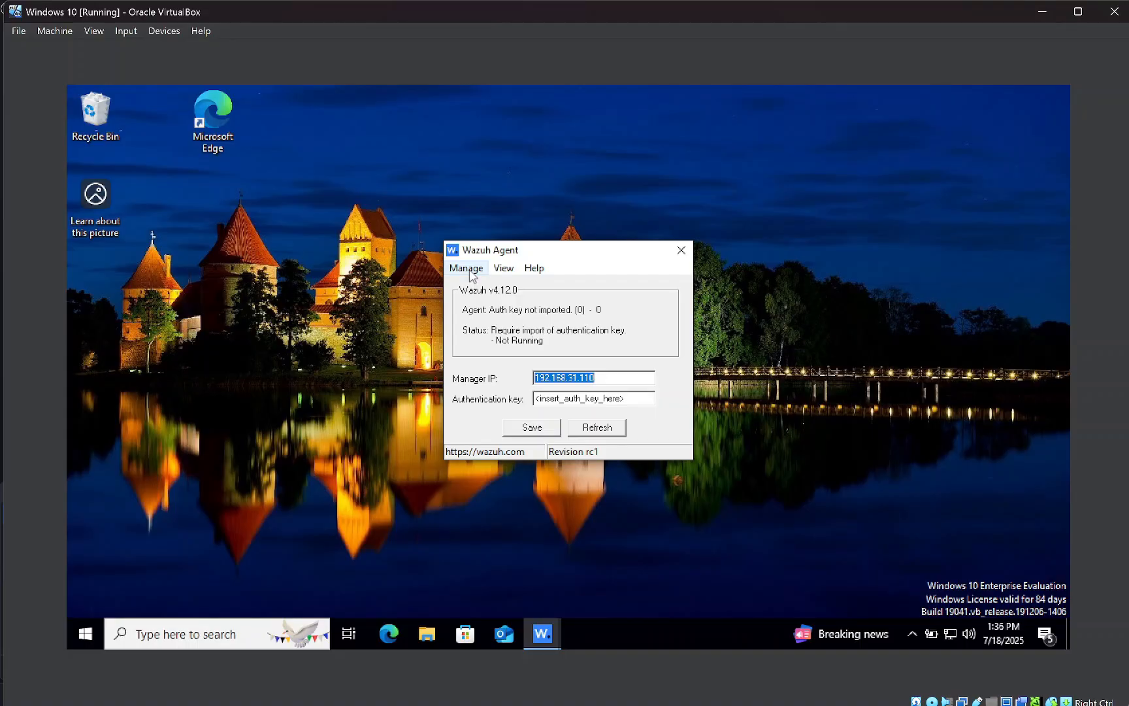
left_click(472, 273)
left_click(476, 287)
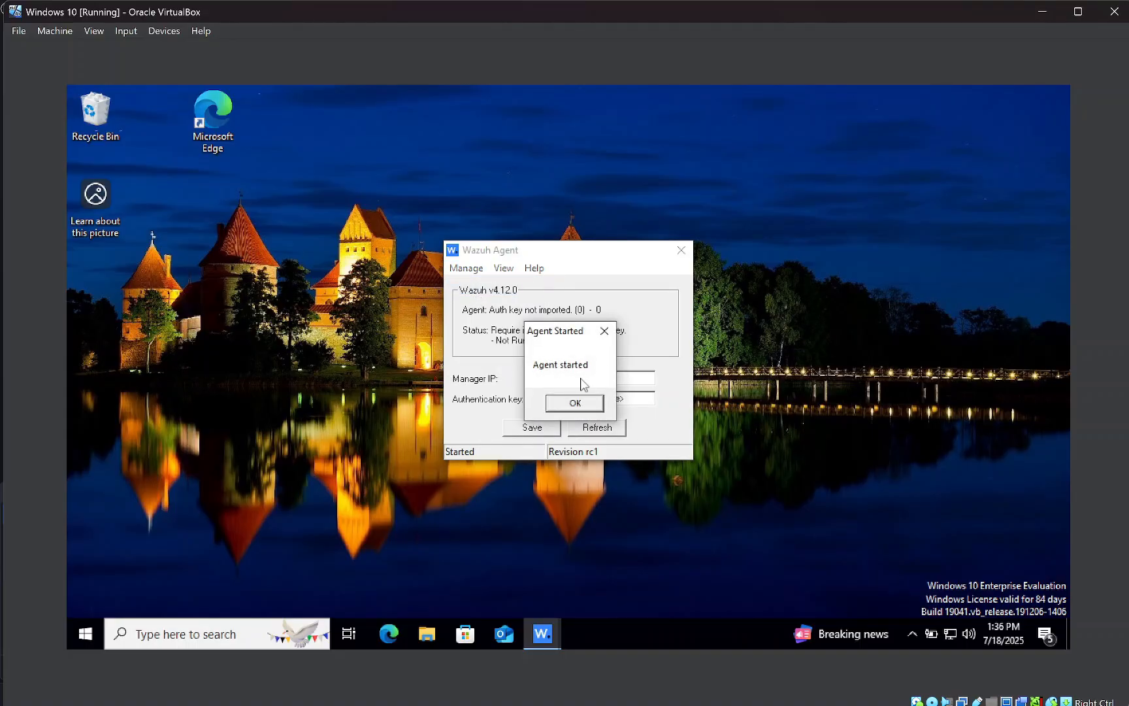
left_click(578, 402)
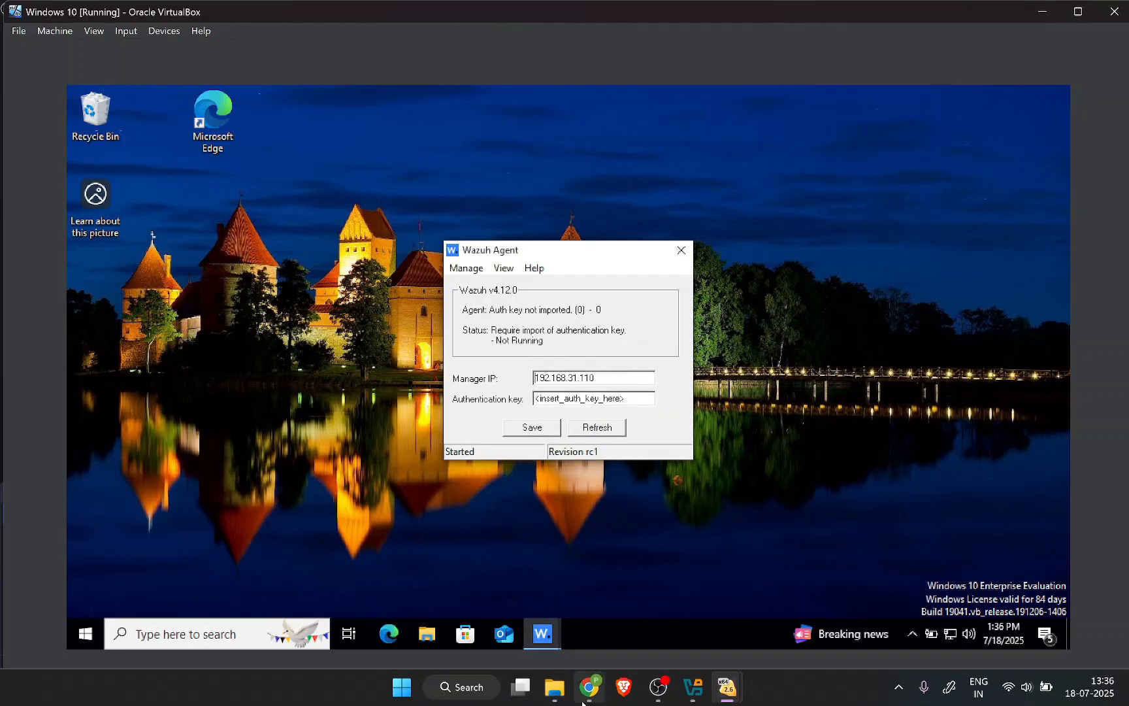
Reload the Wazuh Overview in Chrome and open the Active (1) agents list
mouse_move(586, 700)
left_click(572, 595)
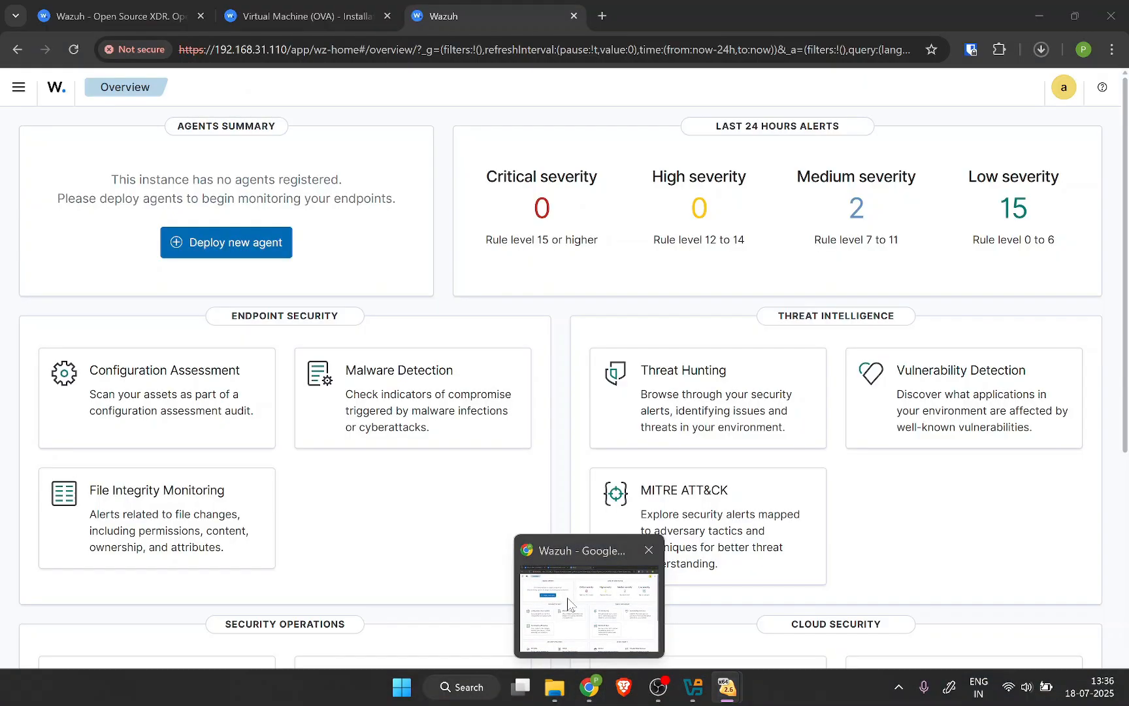
left_click(73, 50)
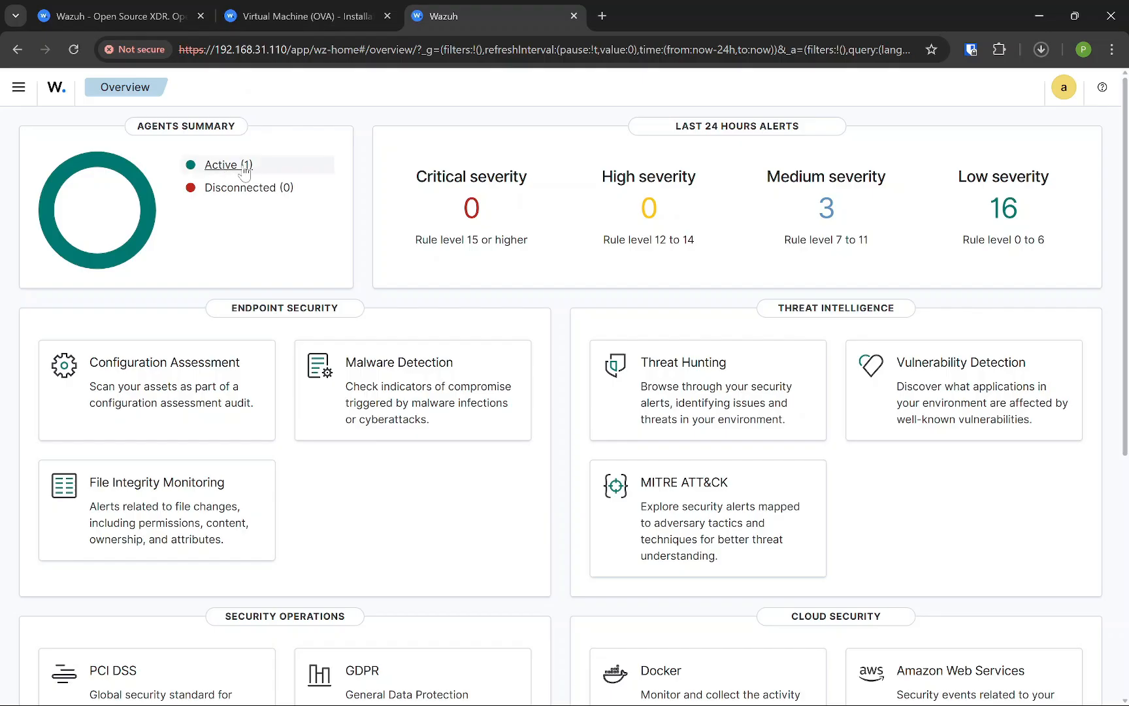
left_click(224, 171)
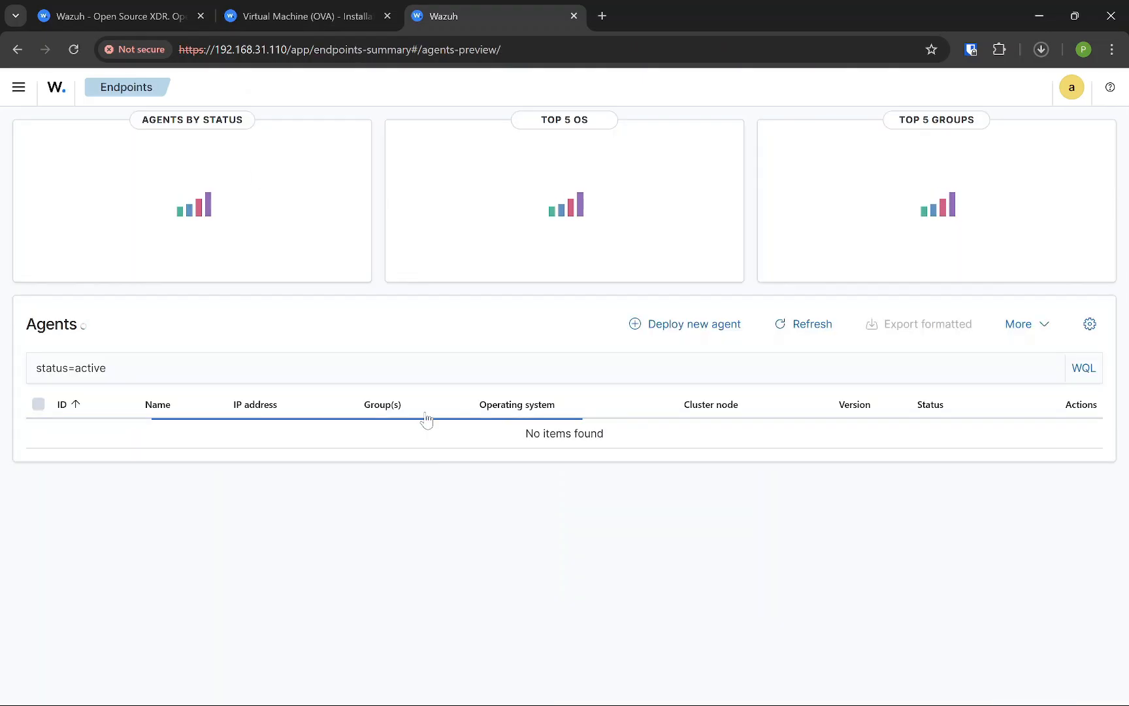